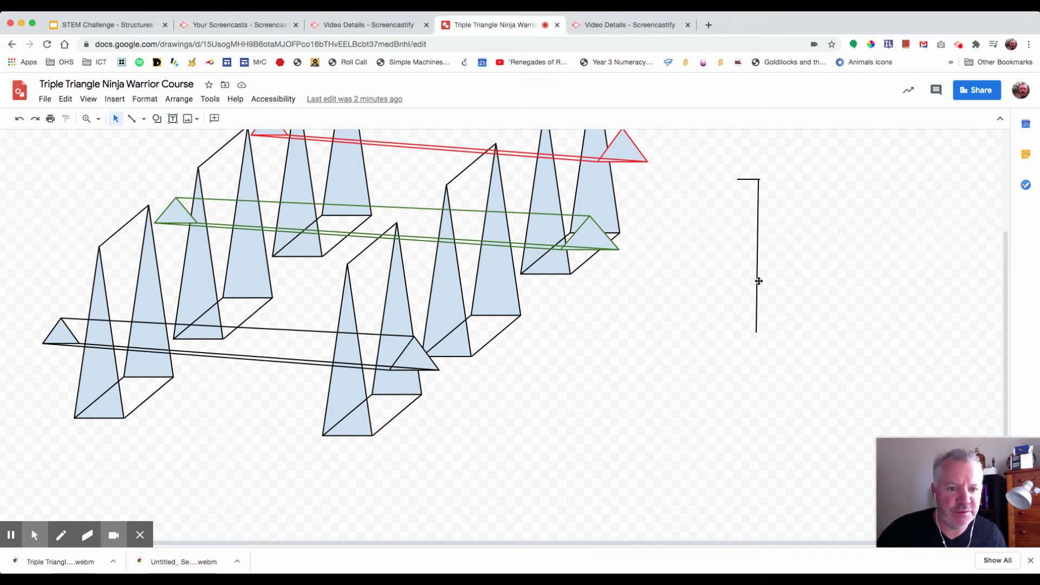
Align the vertical line and join the short top line to its top end
click(758, 281)
click(791, 277)
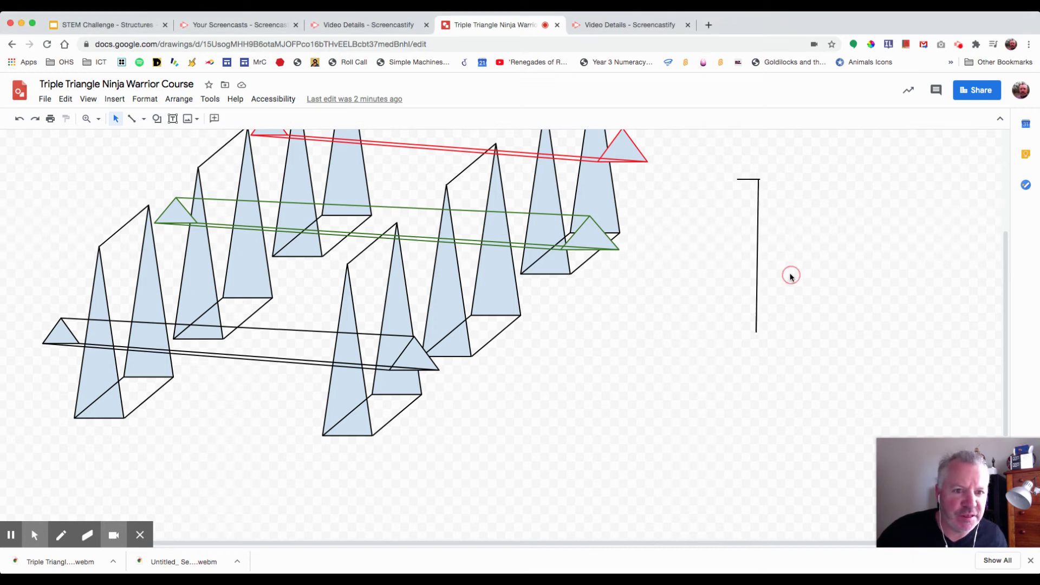
click(758, 247)
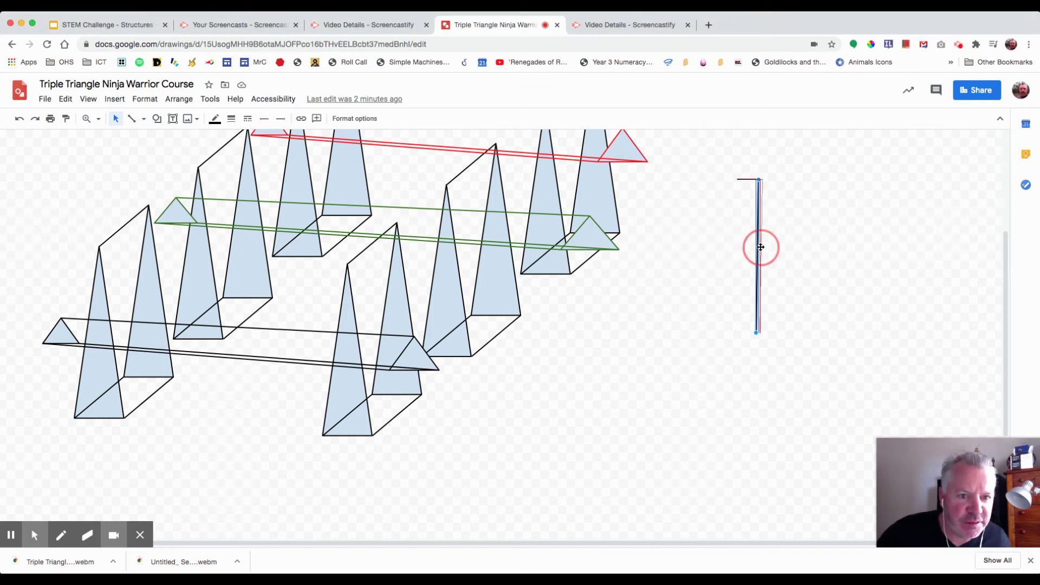
drag(761, 247, 760, 246)
click(804, 246)
click(796, 258)
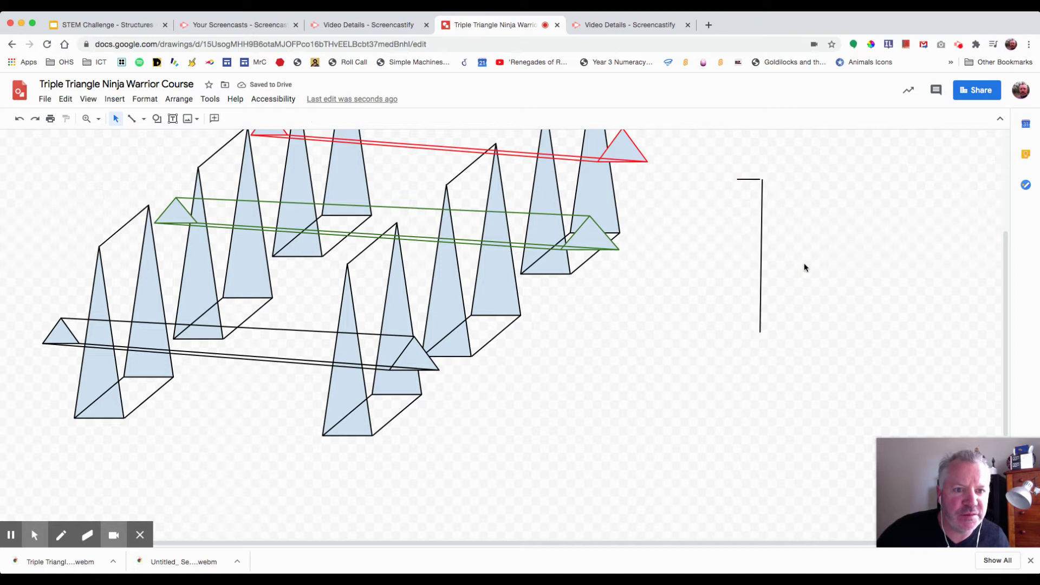
click(748, 179)
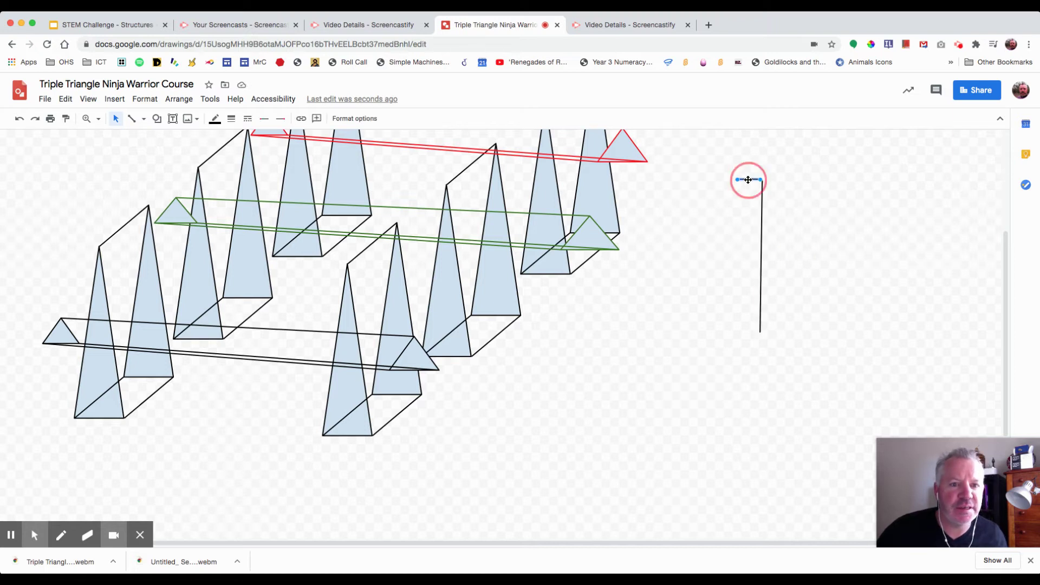
drag(748, 179, 758, 179)
click(802, 184)
click(819, 178)
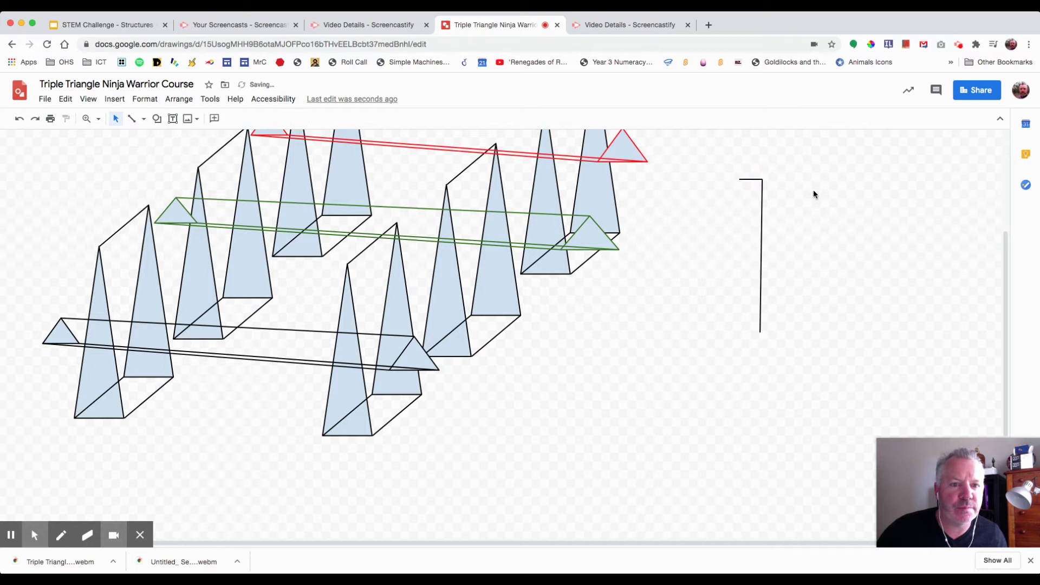
click(741, 180)
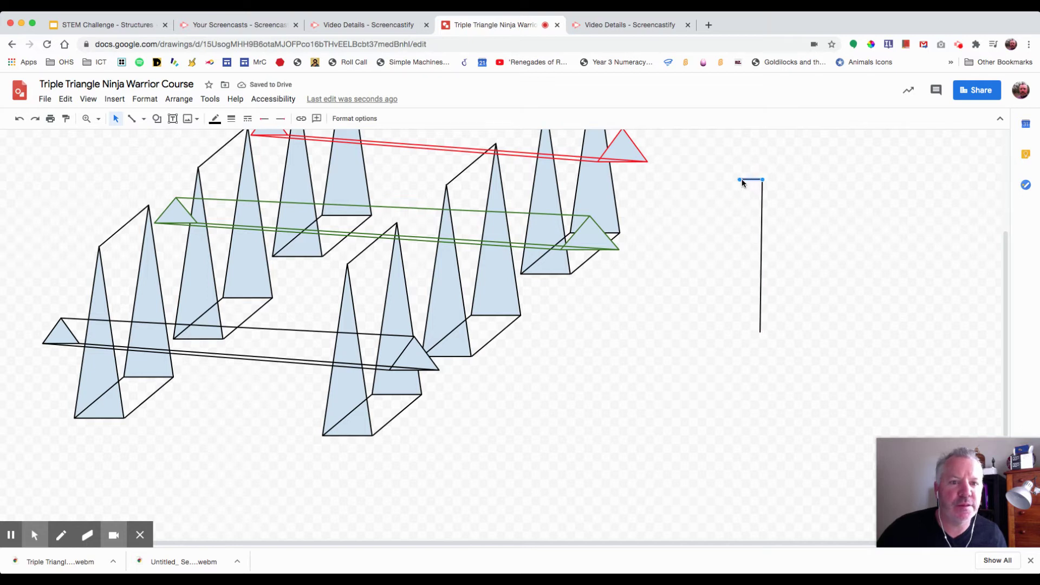
Copy the top line, snap the copy to the vertical line's bottom, then select all three lines
right_click(742, 183)
click(775, 214)
click(713, 255)
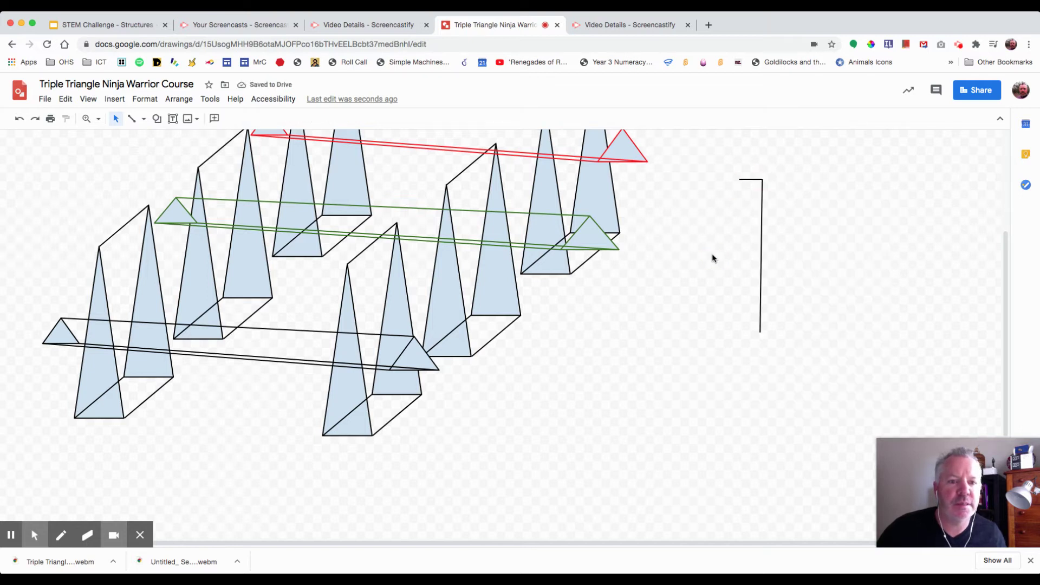
right_click(713, 258)
click(726, 303)
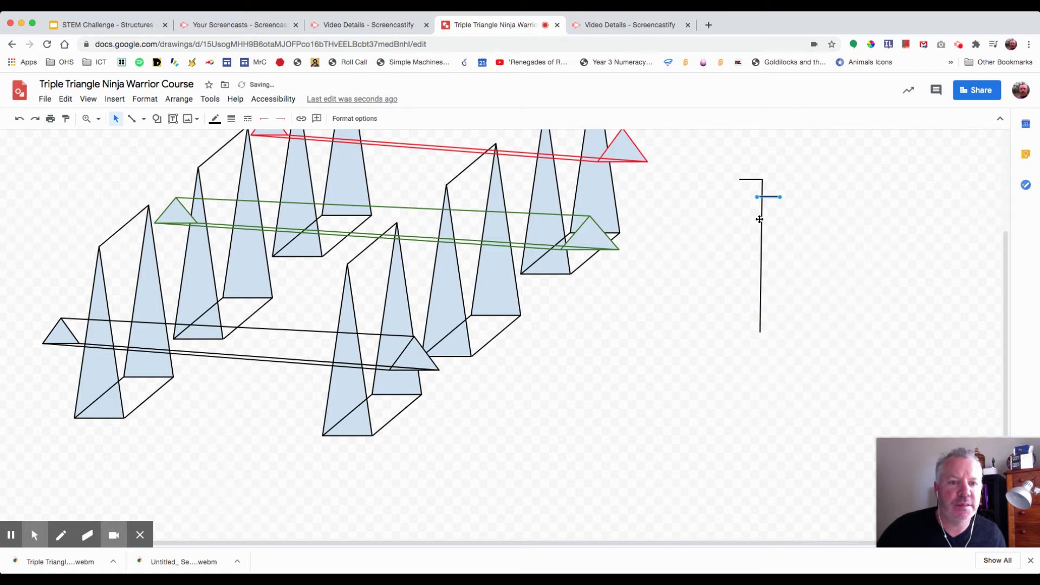
drag(771, 199, 748, 332)
click(827, 313)
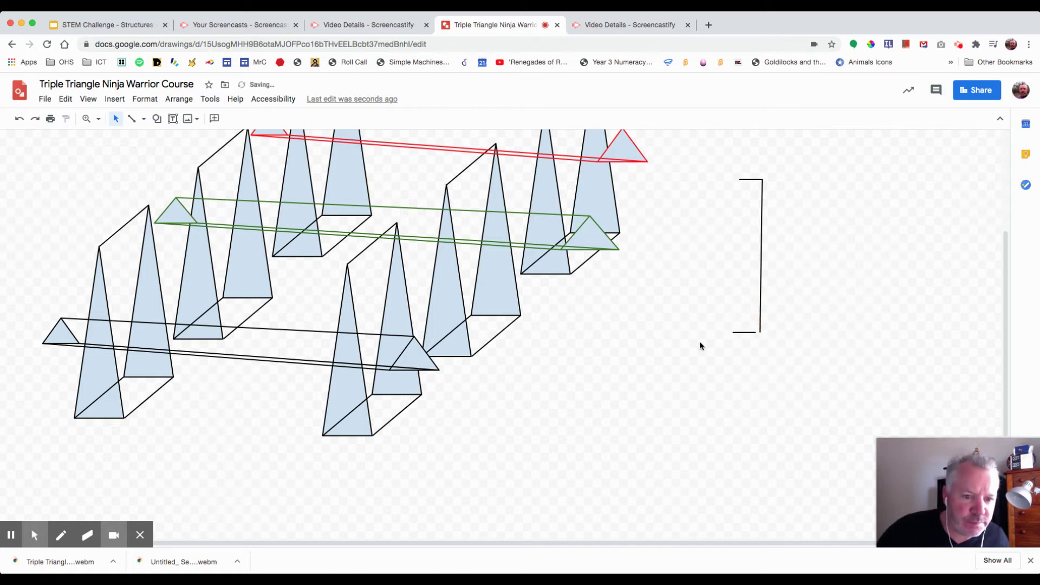
click(739, 332)
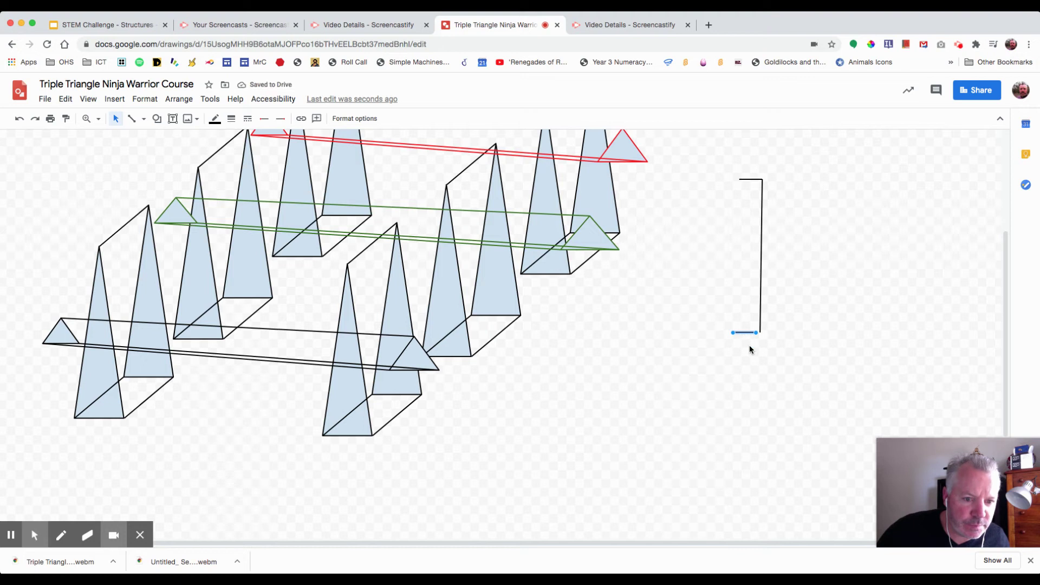
drag(742, 332, 752, 333)
click(817, 332)
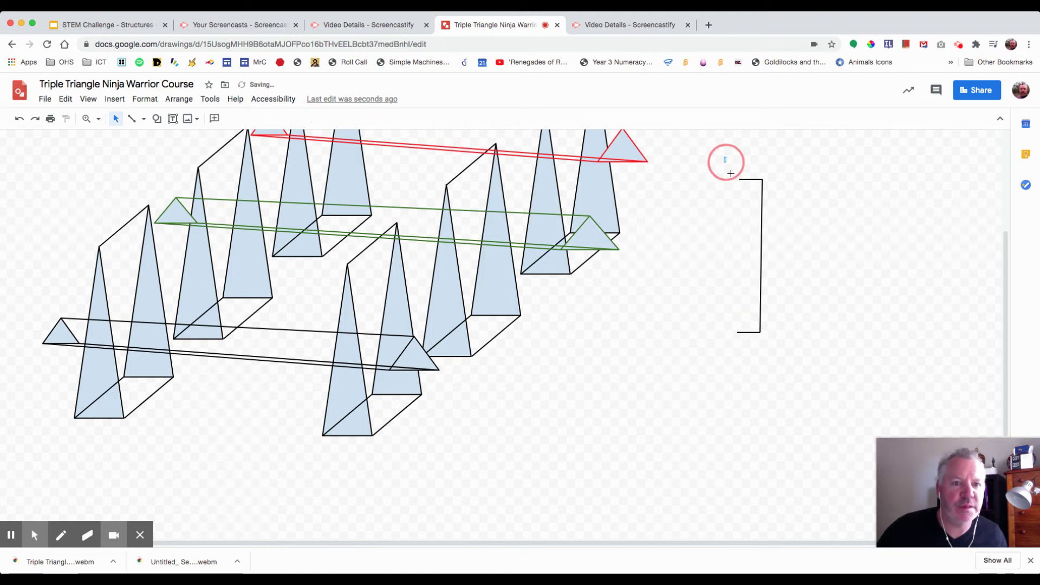
drag(726, 161, 776, 333)
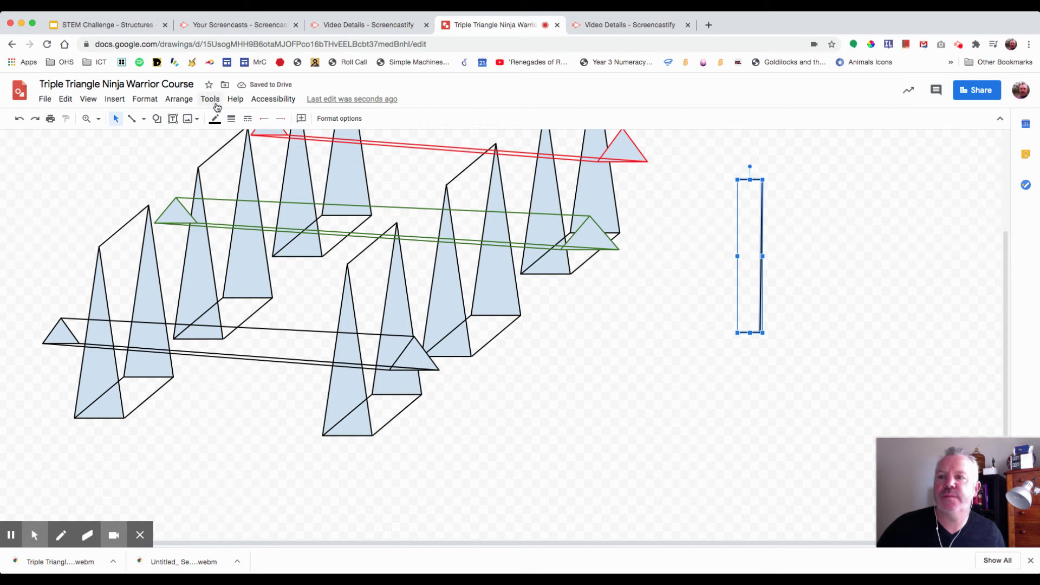
Group the three lines and zoom out, then move and stretch the bracket beside the tallest triangles
click(179, 98)
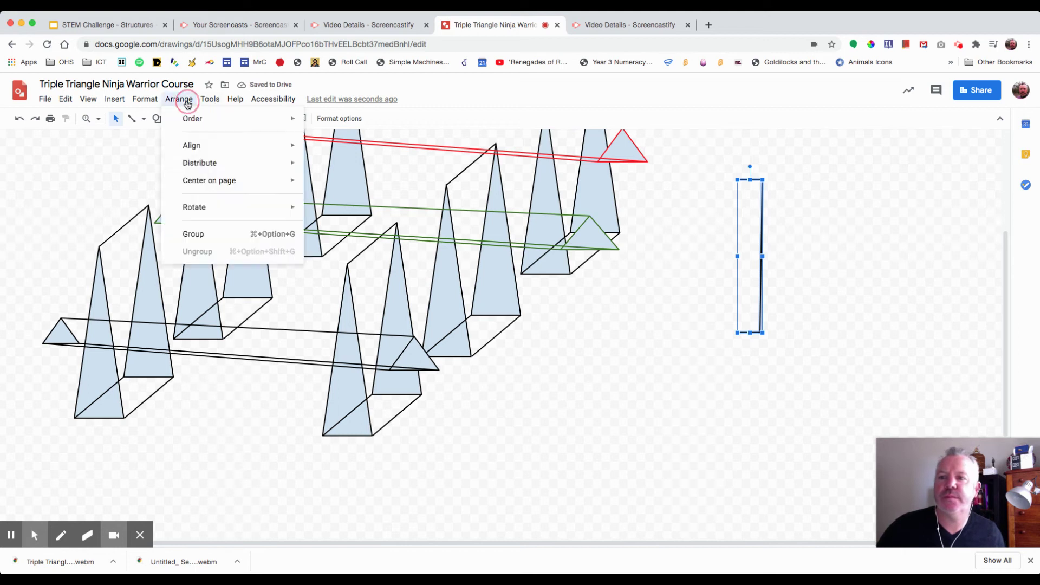
click(198, 234)
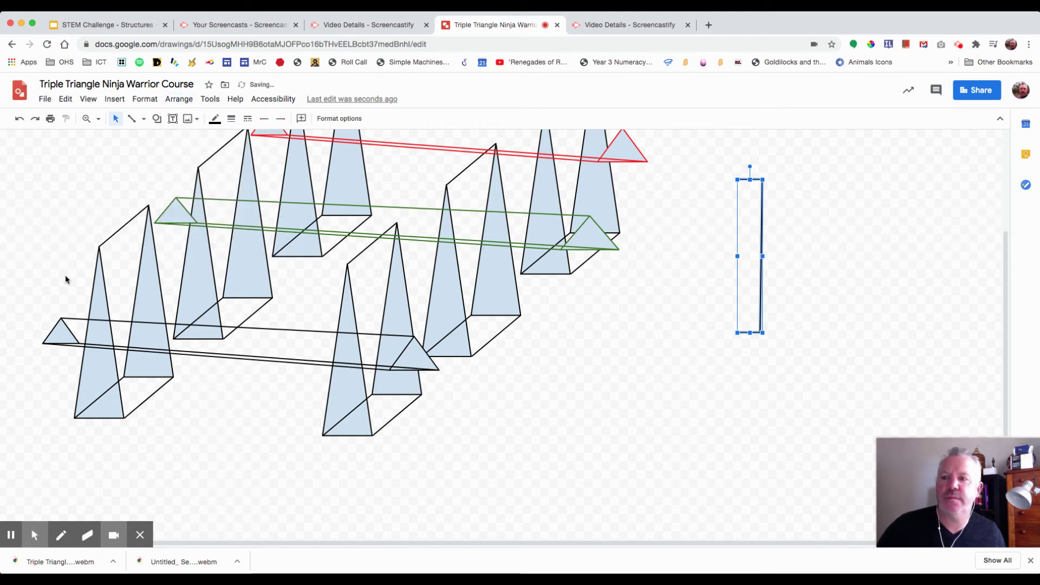
click(98, 118)
click(119, 173)
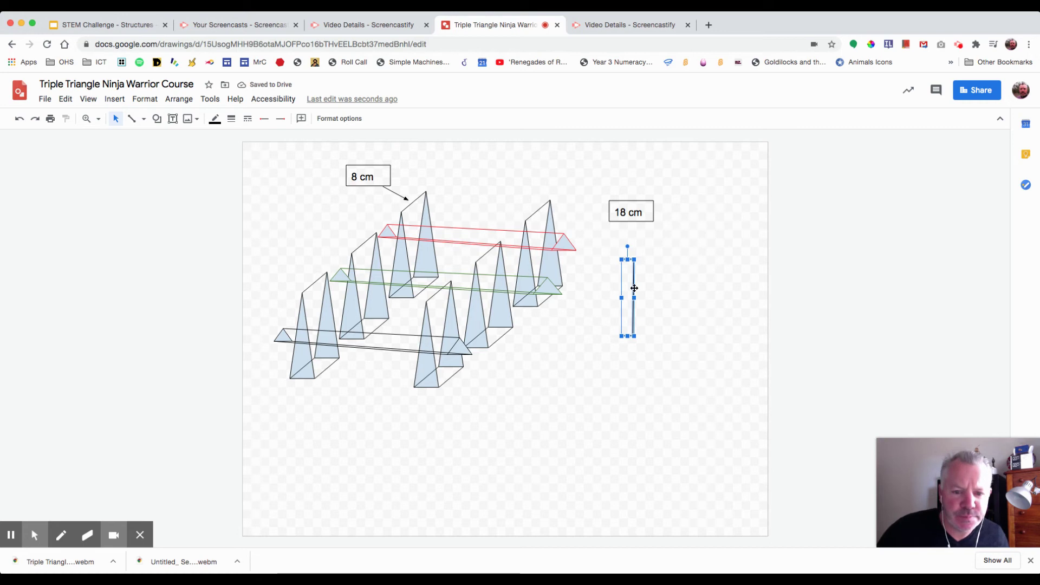
drag(634, 289, 589, 231)
drag(582, 279, 581, 290)
click(625, 250)
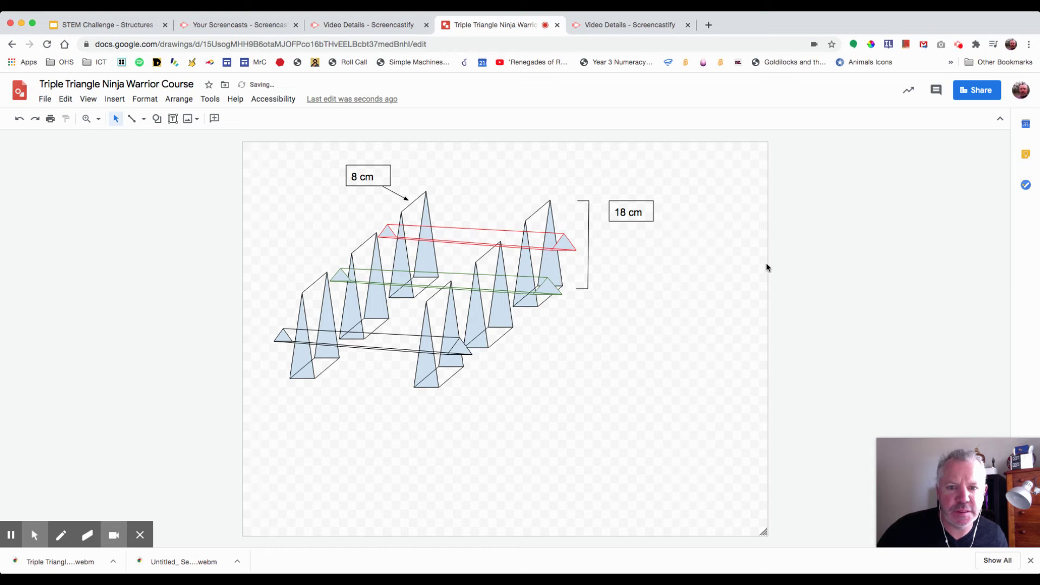
click(589, 243)
drag(591, 244, 553, 244)
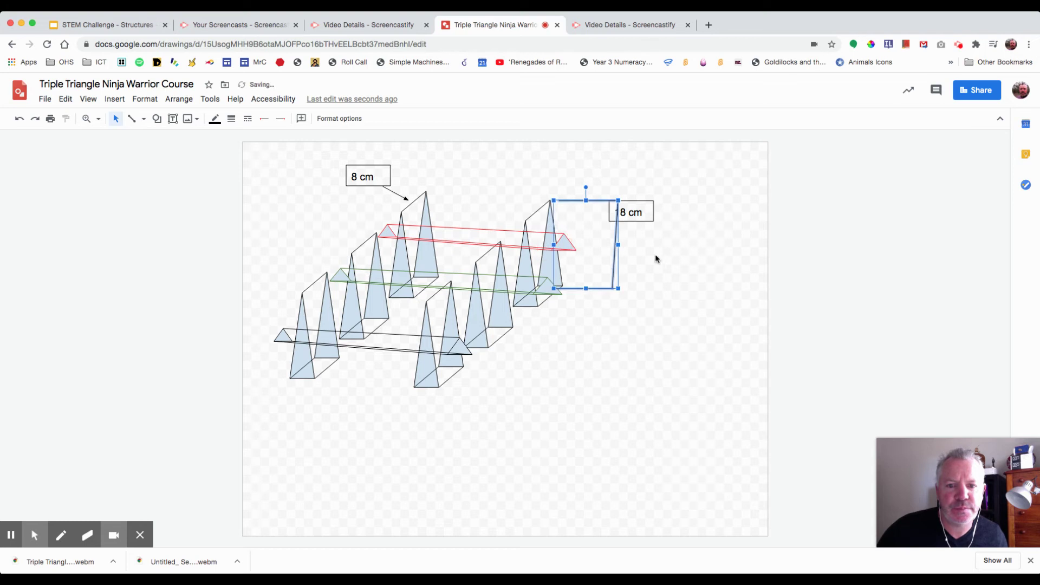
Try a dashed style on the bracket, then undo back to the solid, narrower bracket
click(248, 118)
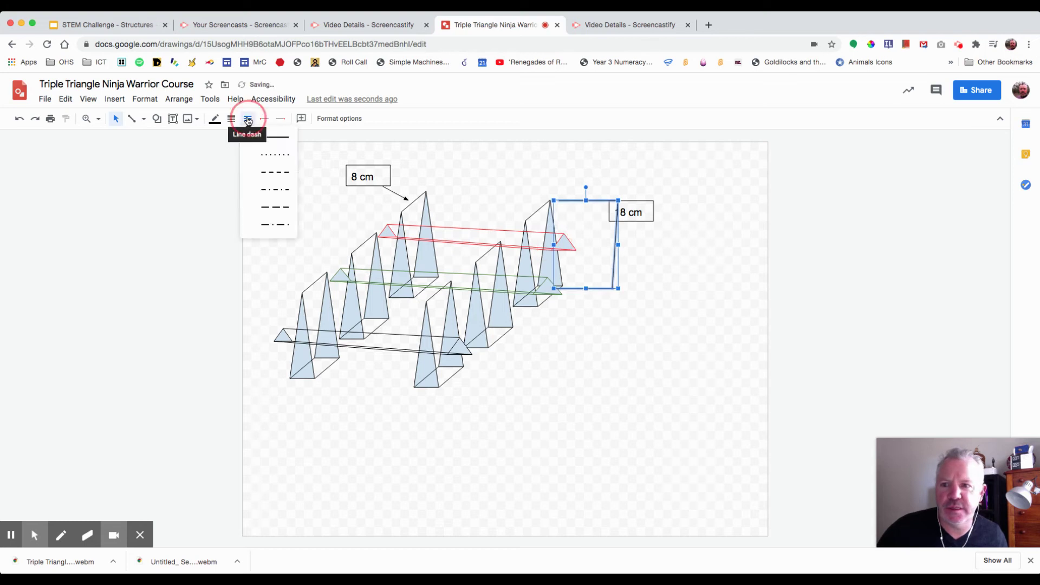
click(273, 172)
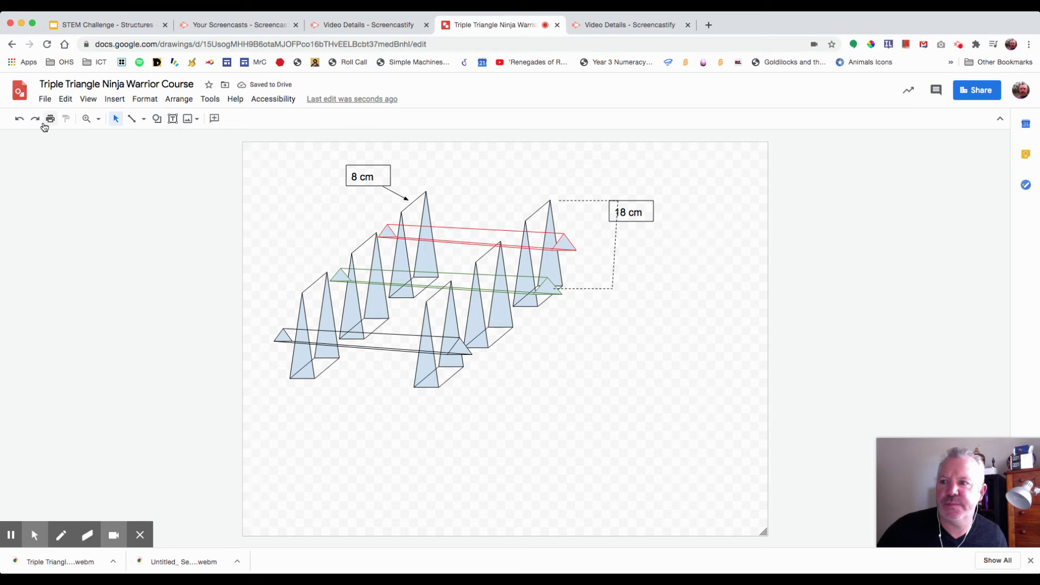
click(19, 120)
click(19, 119)
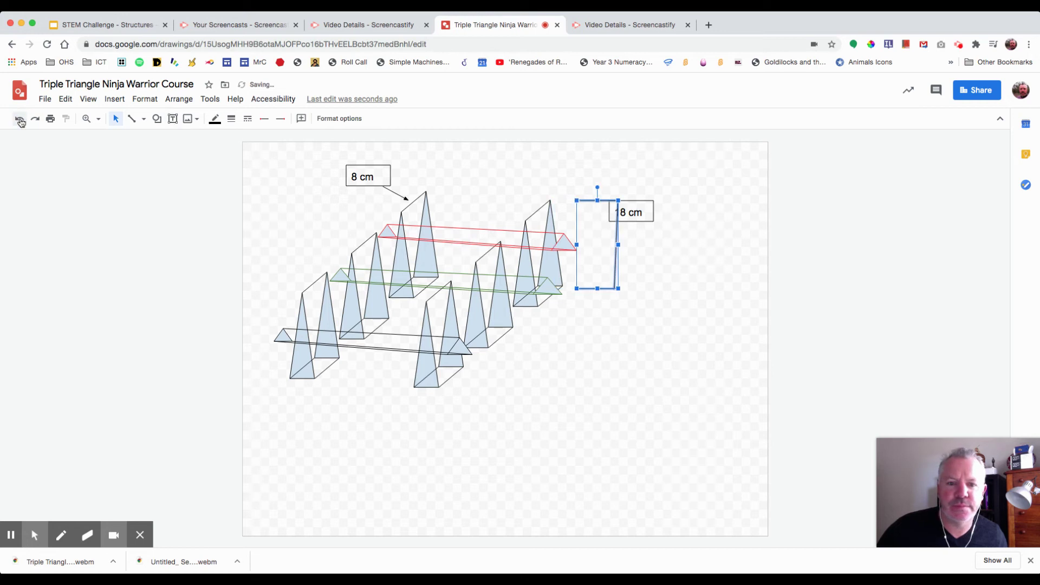
click(20, 119)
click(666, 249)
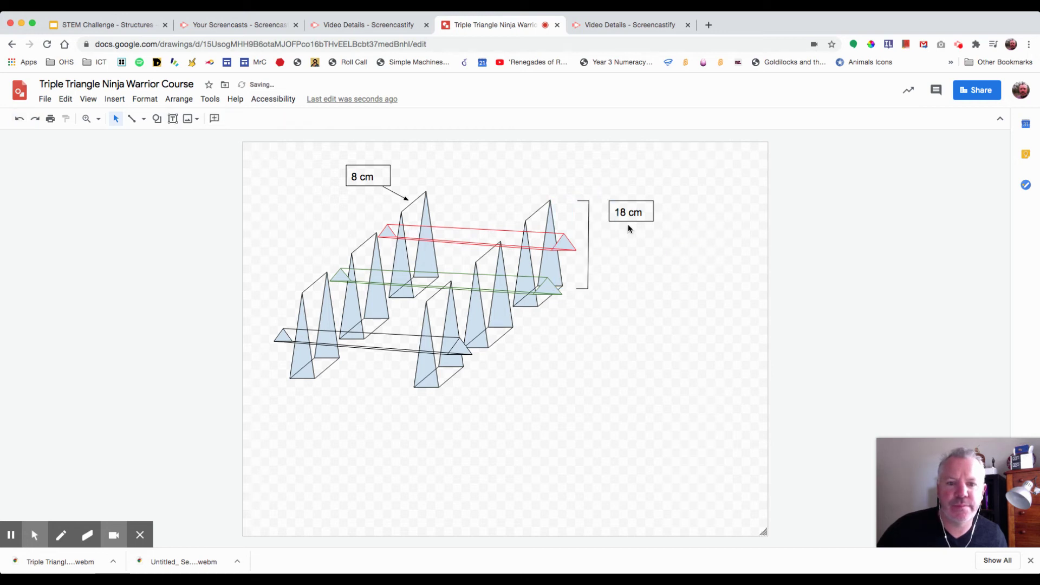
Draw a short arrow from the 18 cm label to the bracket, undoing an accidental diagonal line
click(132, 119)
click(157, 156)
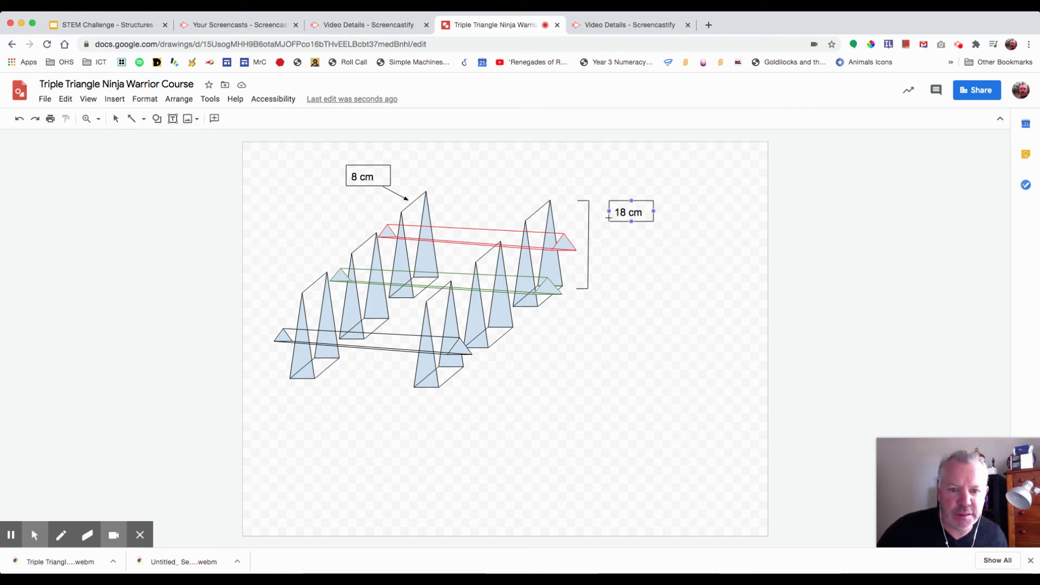
drag(608, 217, 590, 220)
click(738, 232)
click(836, 225)
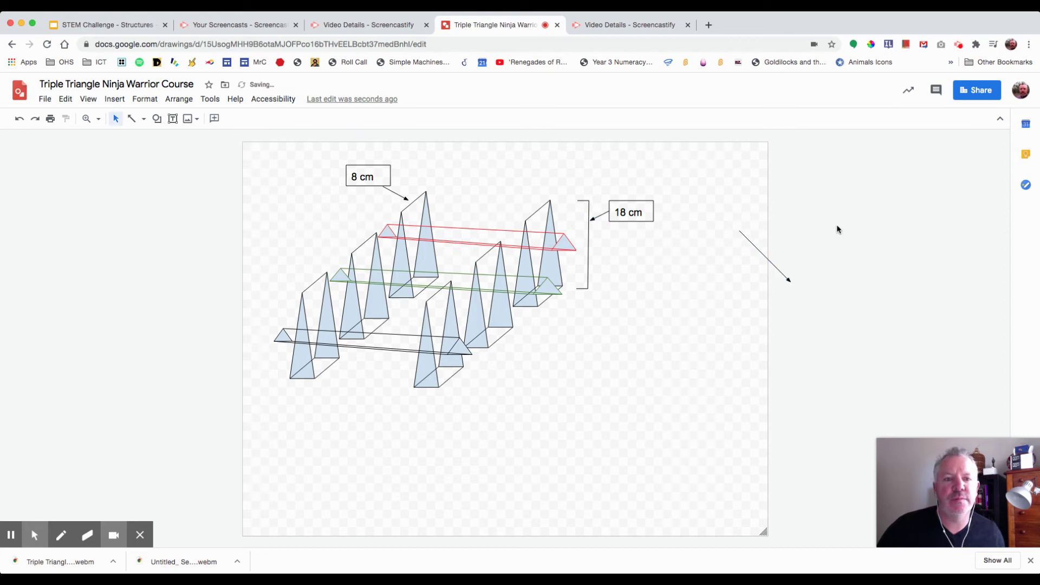
click(19, 119)
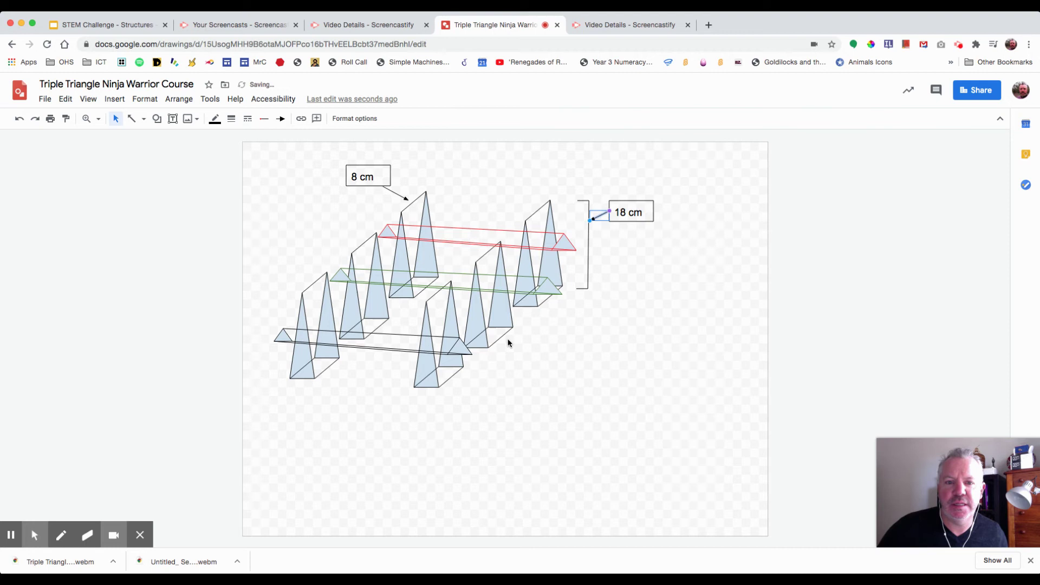
click(117, 120)
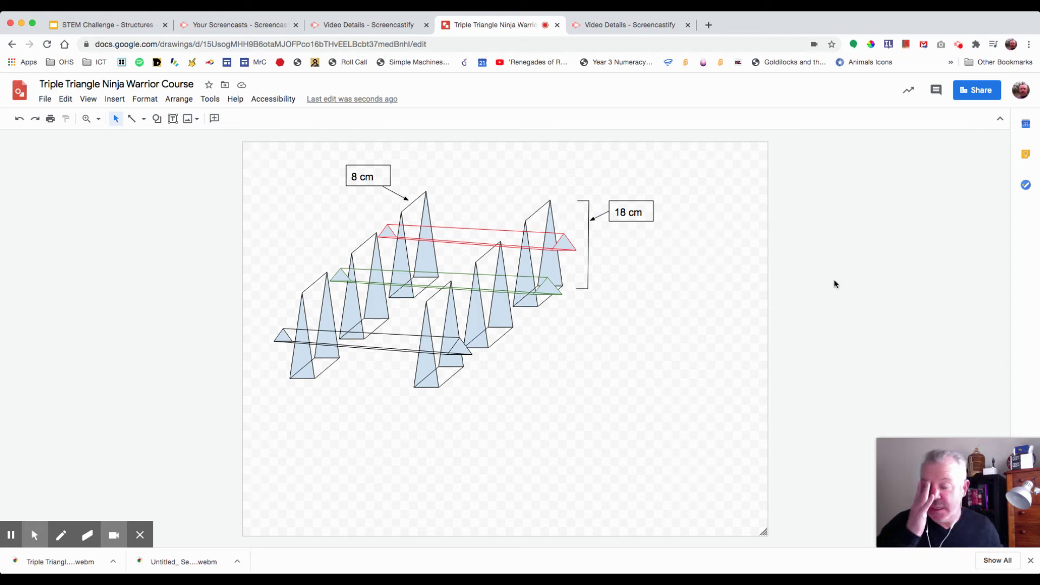
Highlight the 15–20 cm height, 22–30 cm span and regular apple-weight criteria on the Design Brief
click(110, 25)
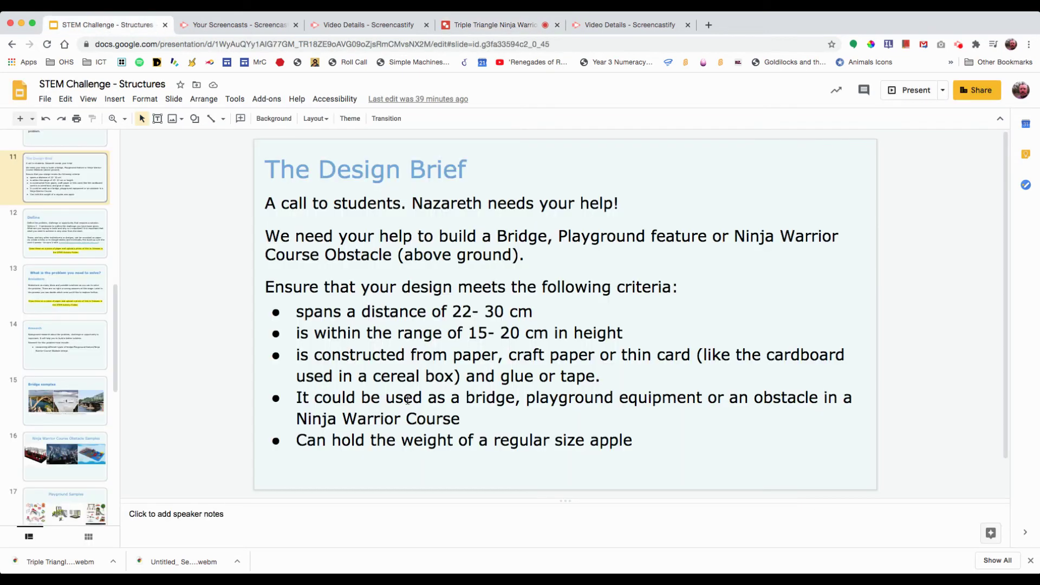
drag(468, 333, 650, 334)
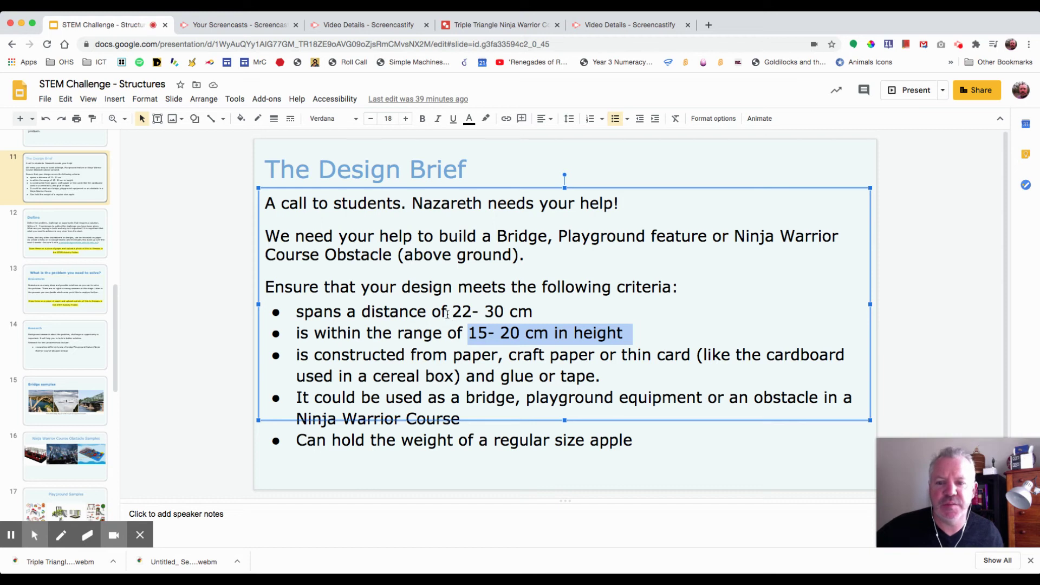
drag(447, 314, 554, 315)
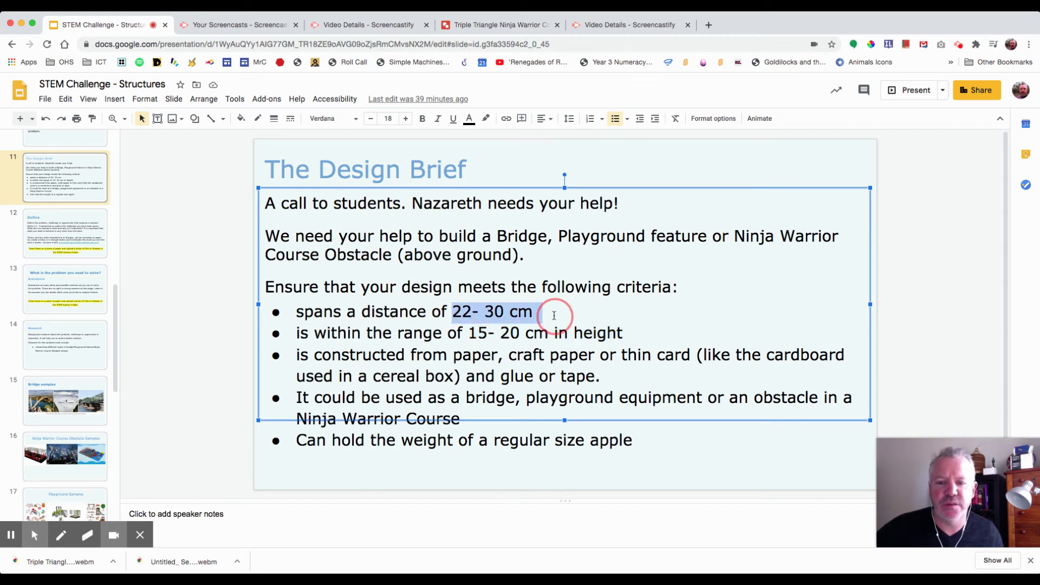
drag(371, 440, 665, 440)
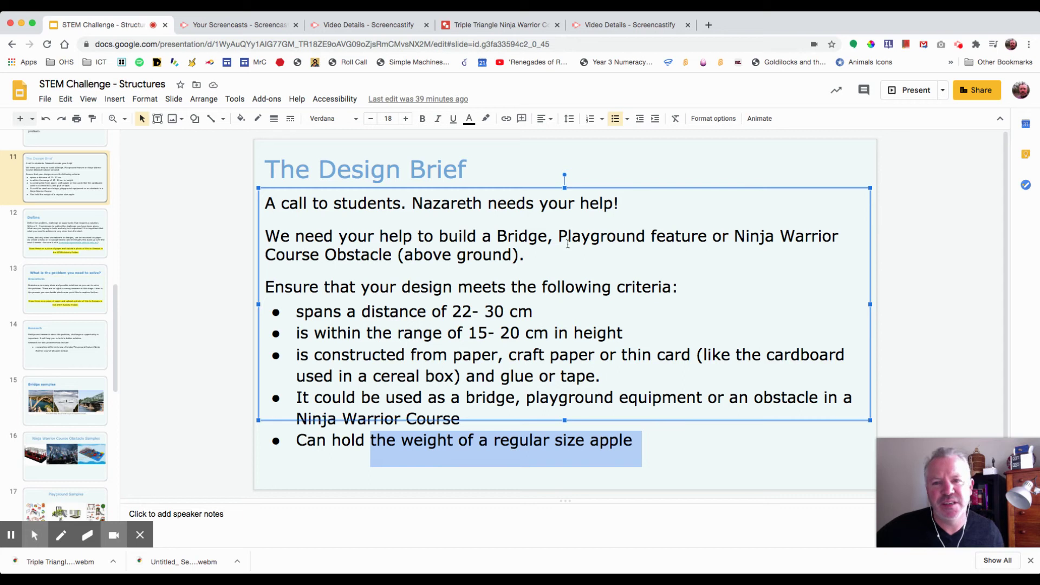
click(516, 25)
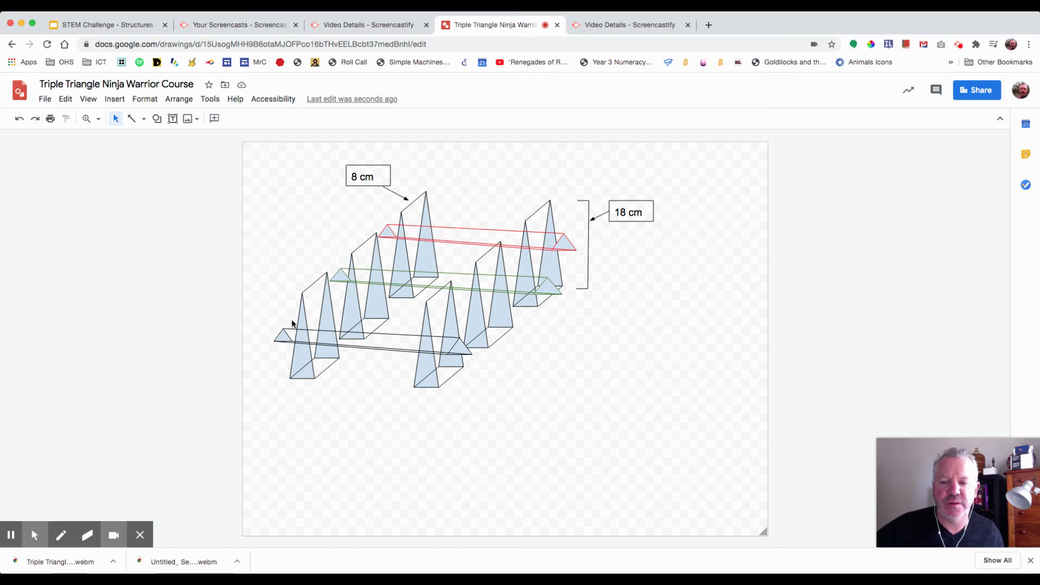
Recheck the 22–30 cm span criterion, then return to the course drawing
click(103, 23)
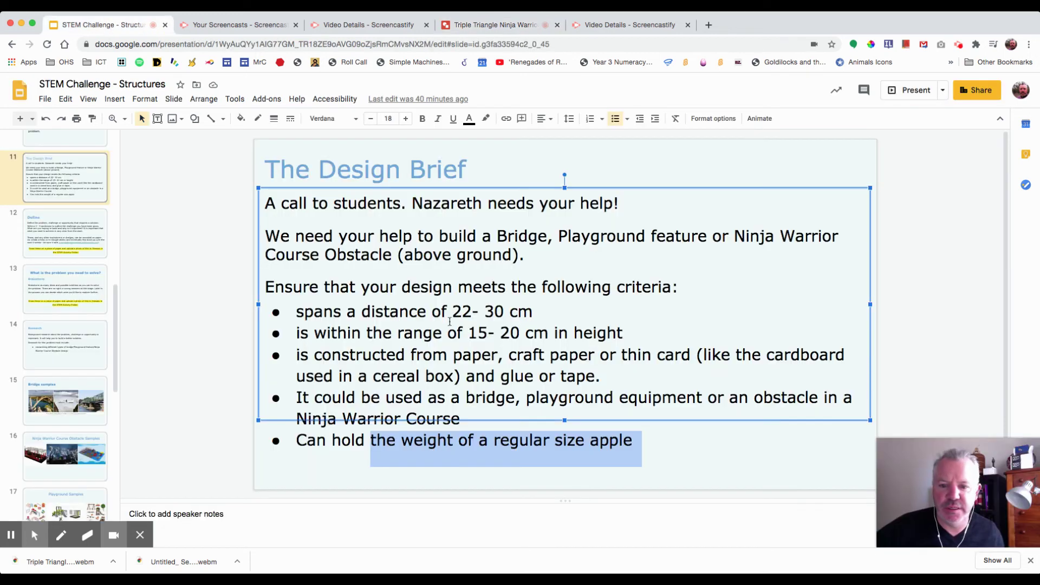
drag(452, 314, 548, 314)
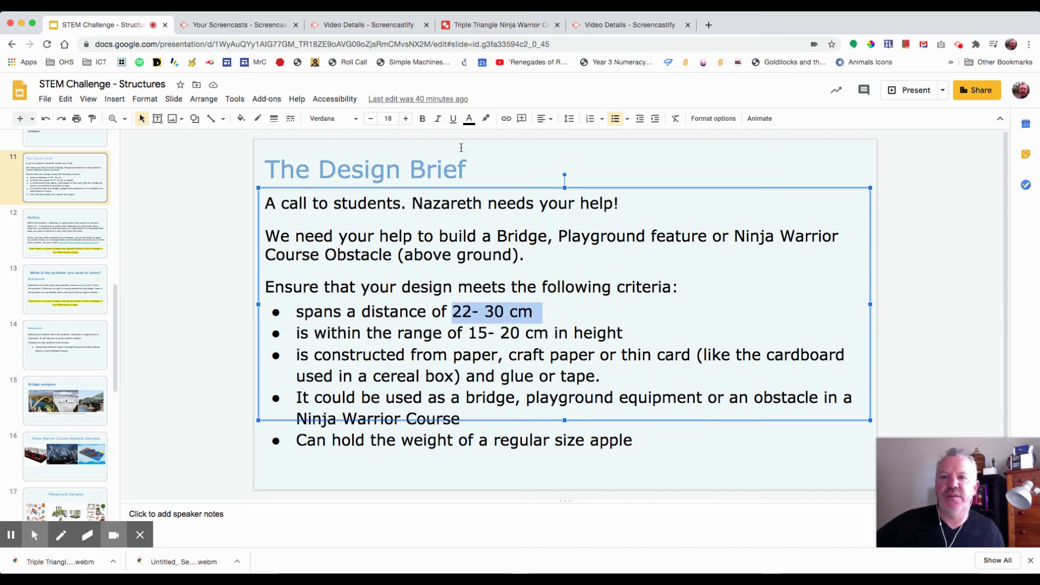
click(489, 24)
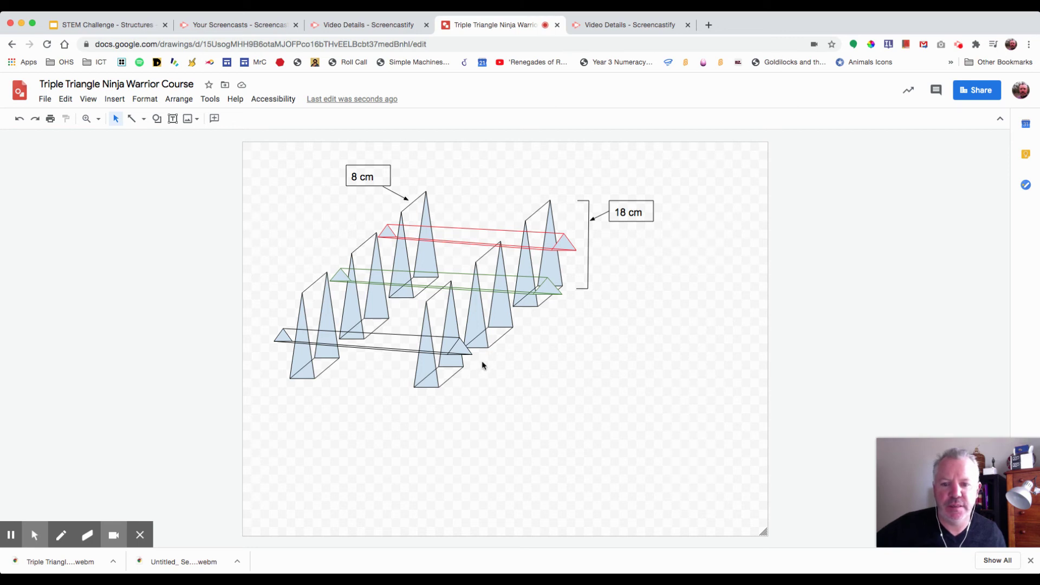
Duplicate the 8 cm label box, then switch to the STEM Challenge slides
click(388, 180)
right_click(388, 180)
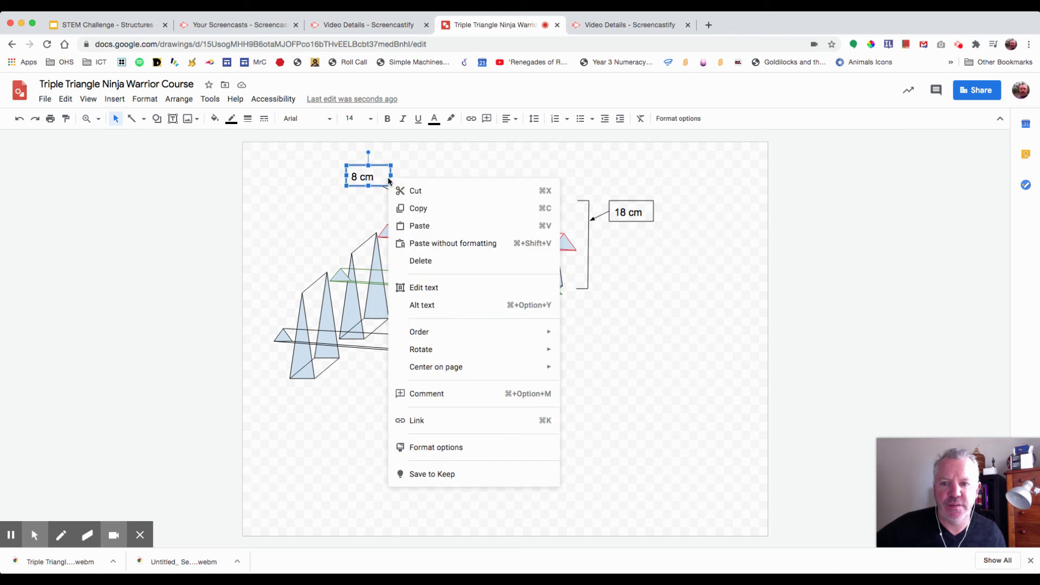
click(413, 212)
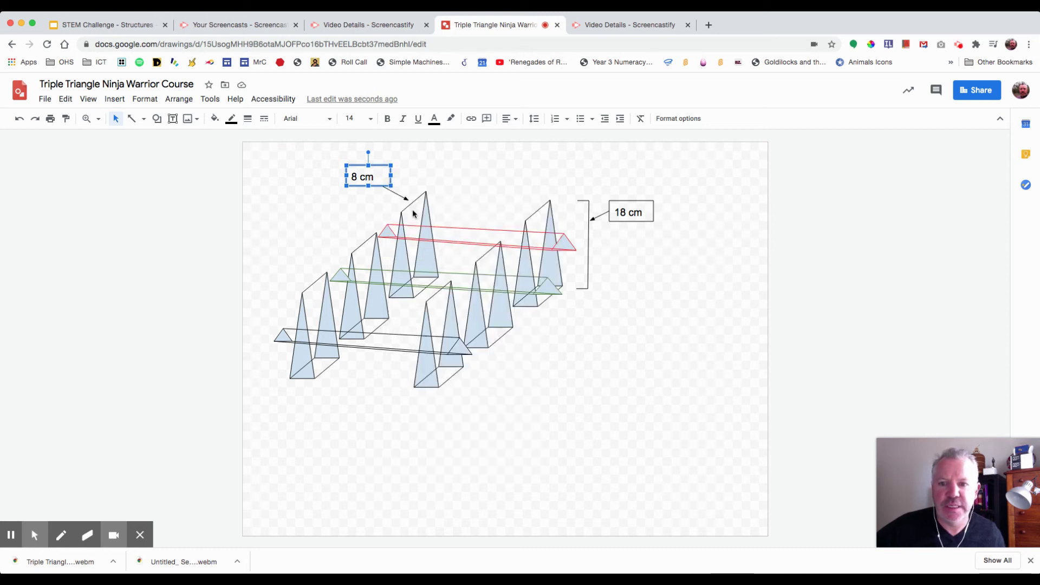
right_click(567, 373)
click(602, 248)
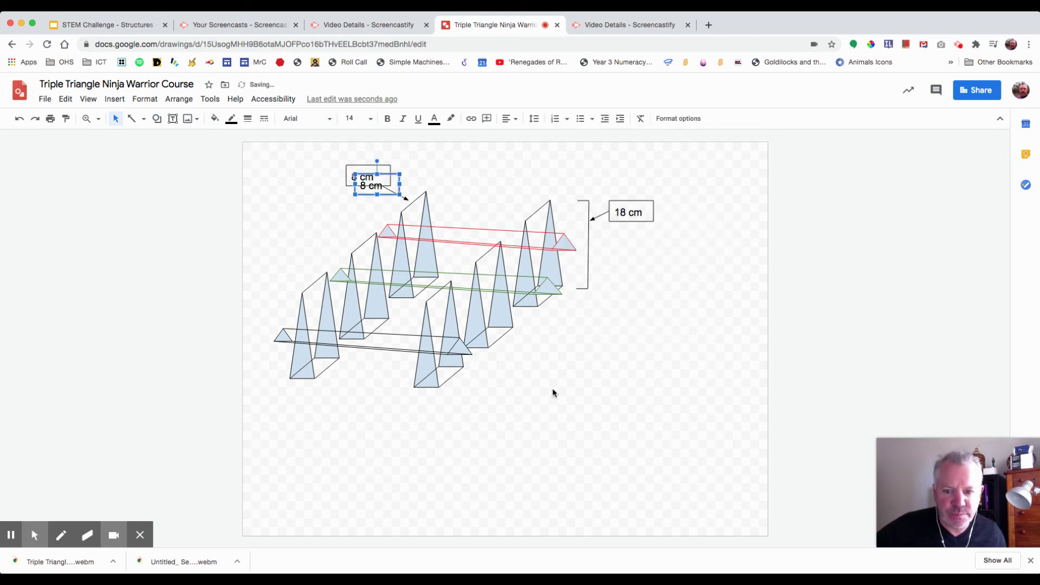
click(94, 26)
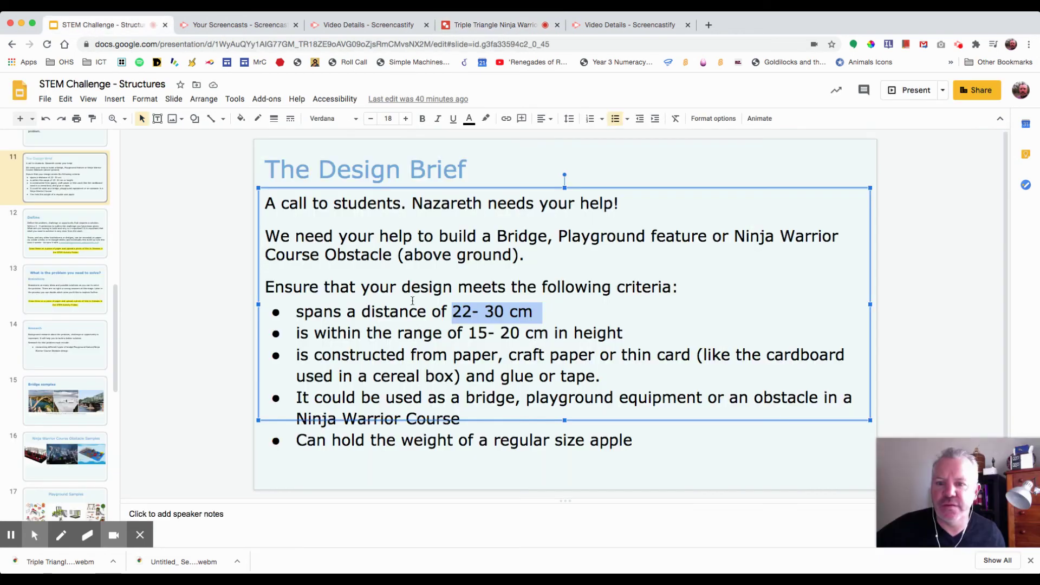
Clear the span highlight, then move the copied 8 cm label below the course's front right end
click(486, 311)
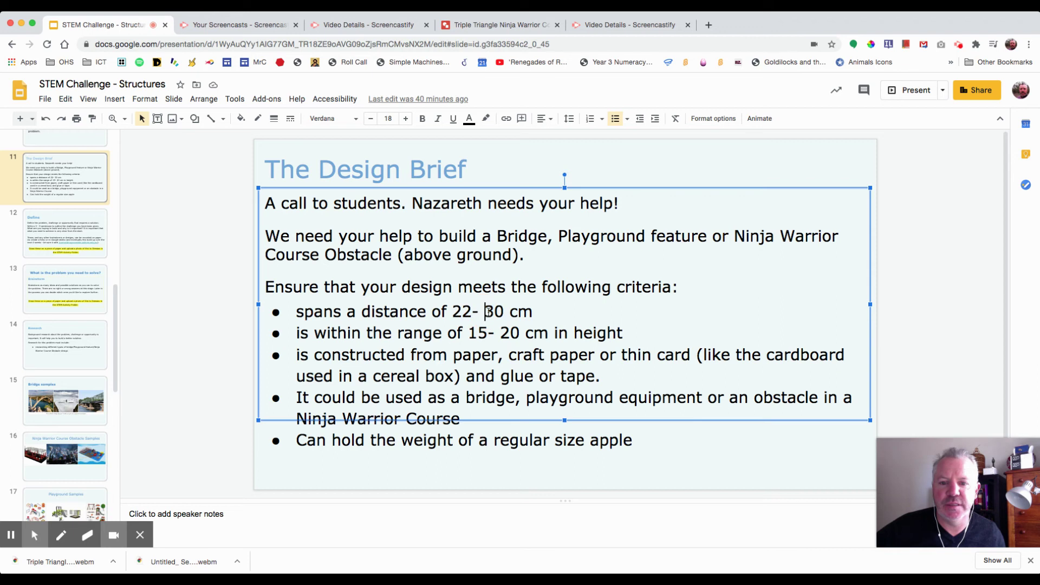
click(496, 25)
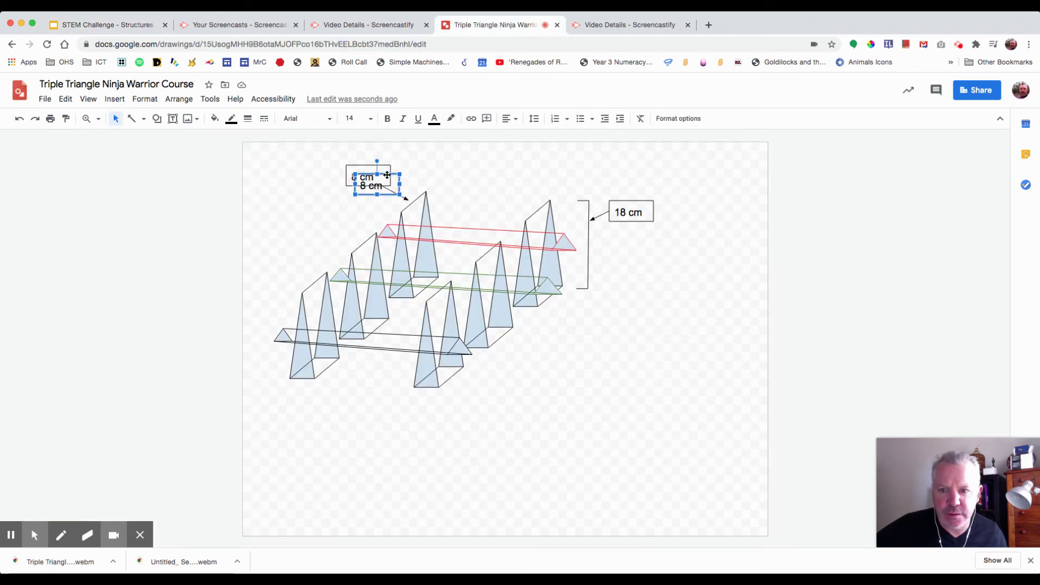
drag(385, 173, 539, 363)
click(609, 385)
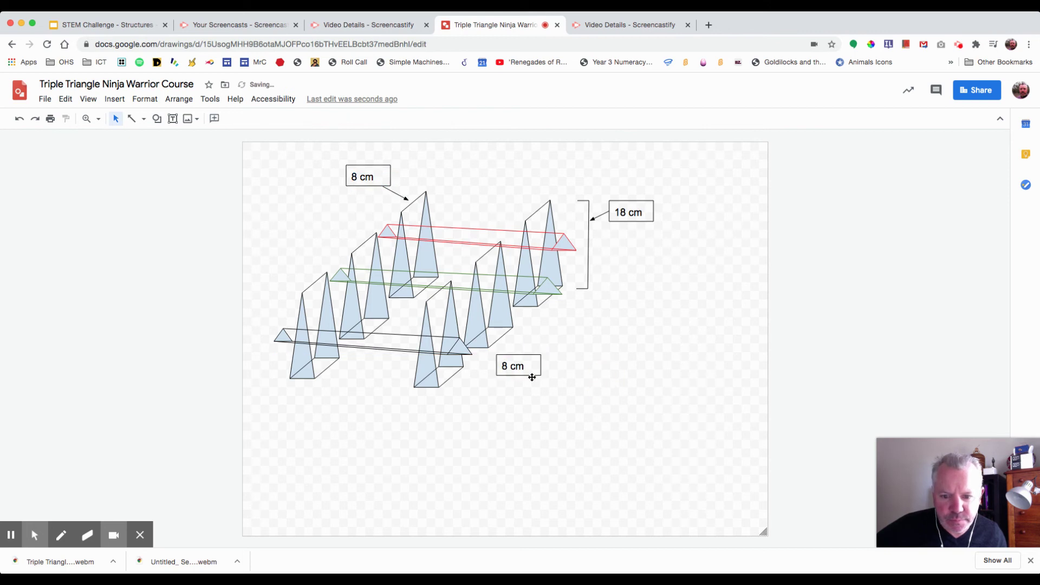
Paste a copy of the bracket, then shorten it and rotate it to the course's slant
click(588, 281)
right_click(587, 283)
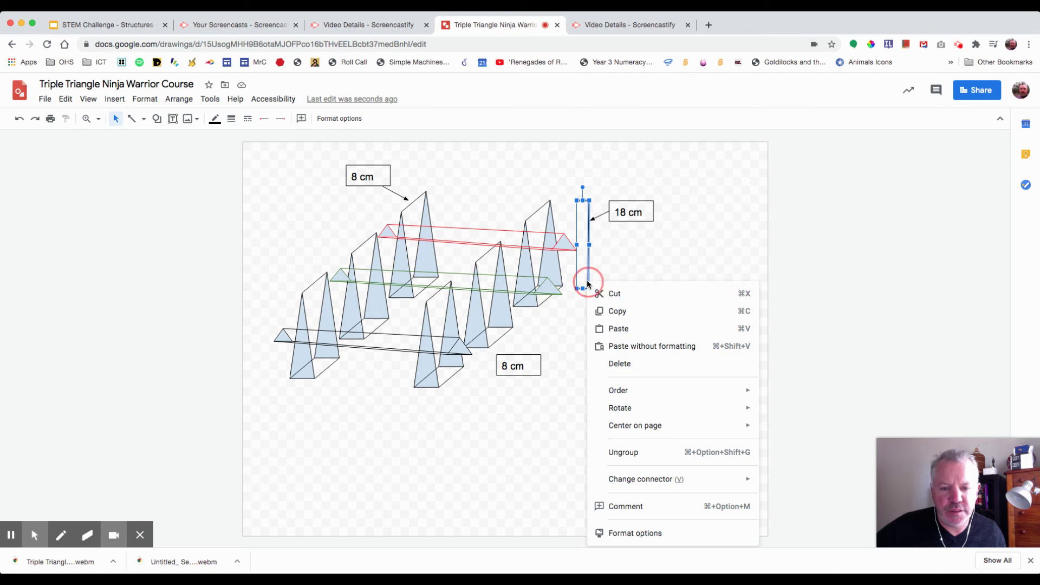
click(612, 310)
click(660, 315)
right_click(662, 315)
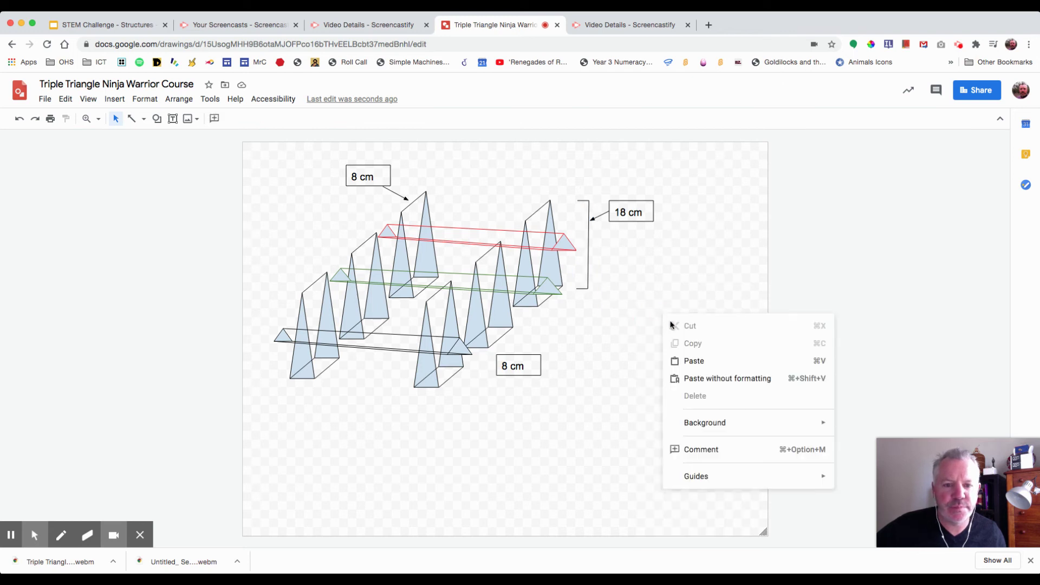
click(692, 360)
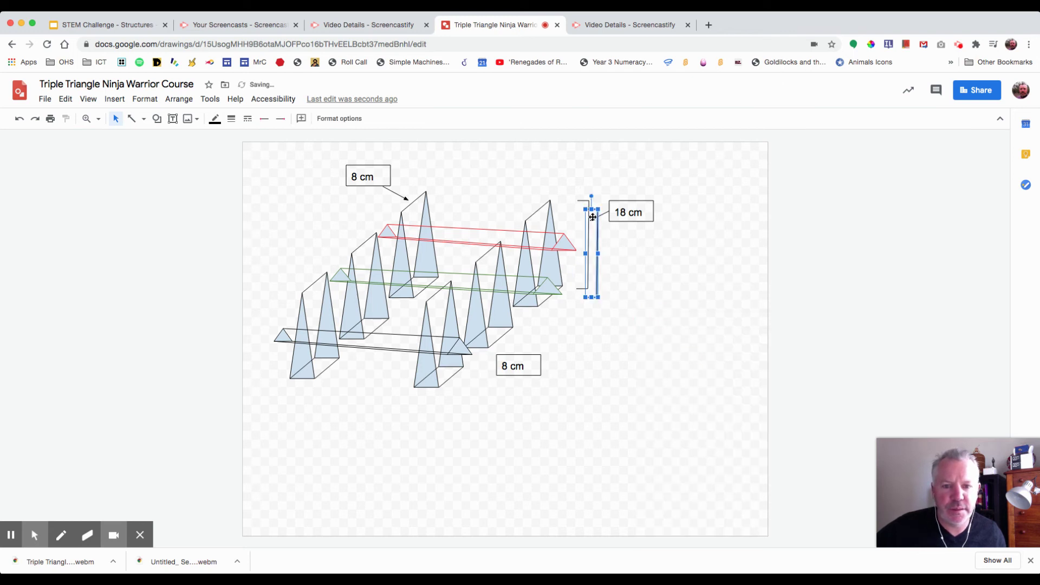
drag(590, 209, 483, 364)
click(609, 354)
click(482, 366)
Reshape the slanted bracket's lower end along the base and nudge the lower 8 cm label down-right
click(578, 361)
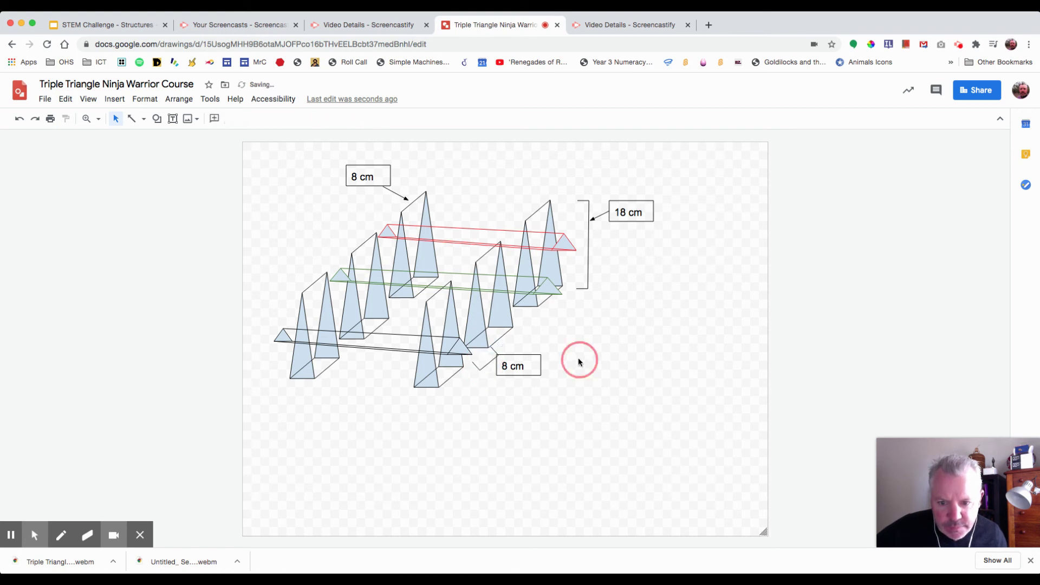
click(488, 360)
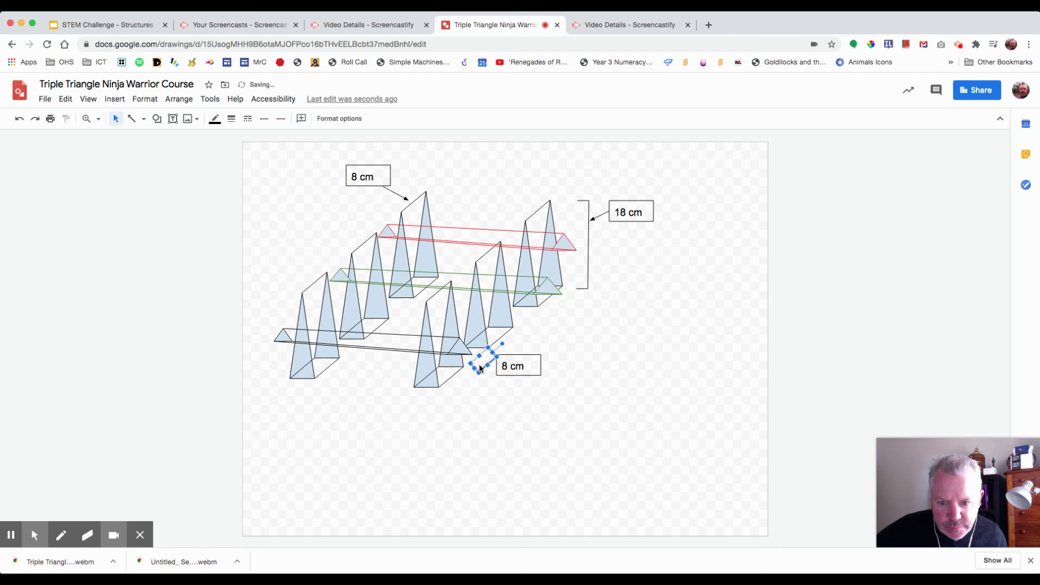
click(473, 368)
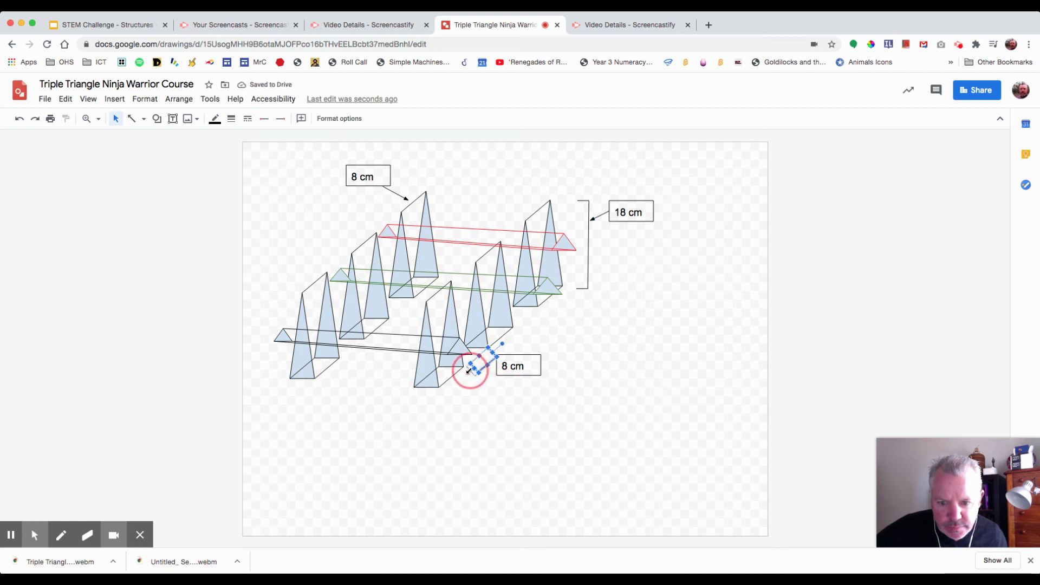
drag(469, 370, 475, 374)
click(530, 367)
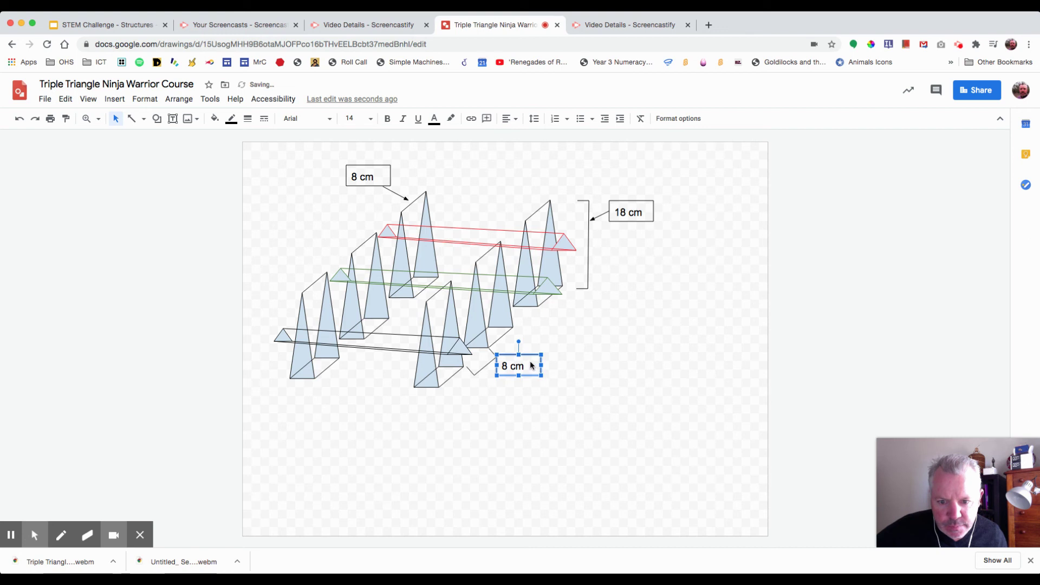
drag(530, 352, 546, 363)
click(595, 367)
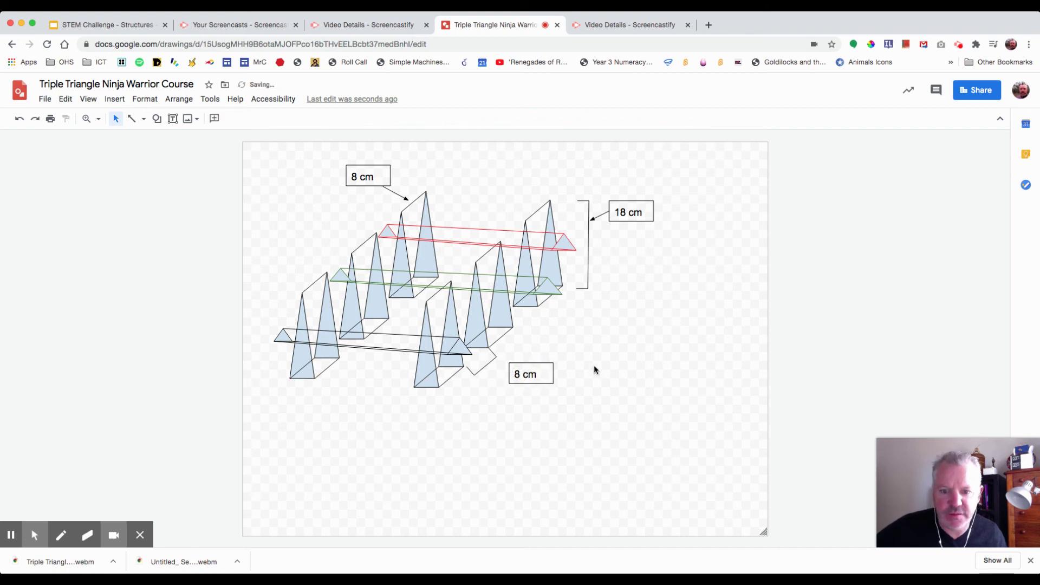
Change the lower label to 2 cm and draw an arrow from it to the front-right triangle
click(520, 375)
key(BackSpace)
text(2)
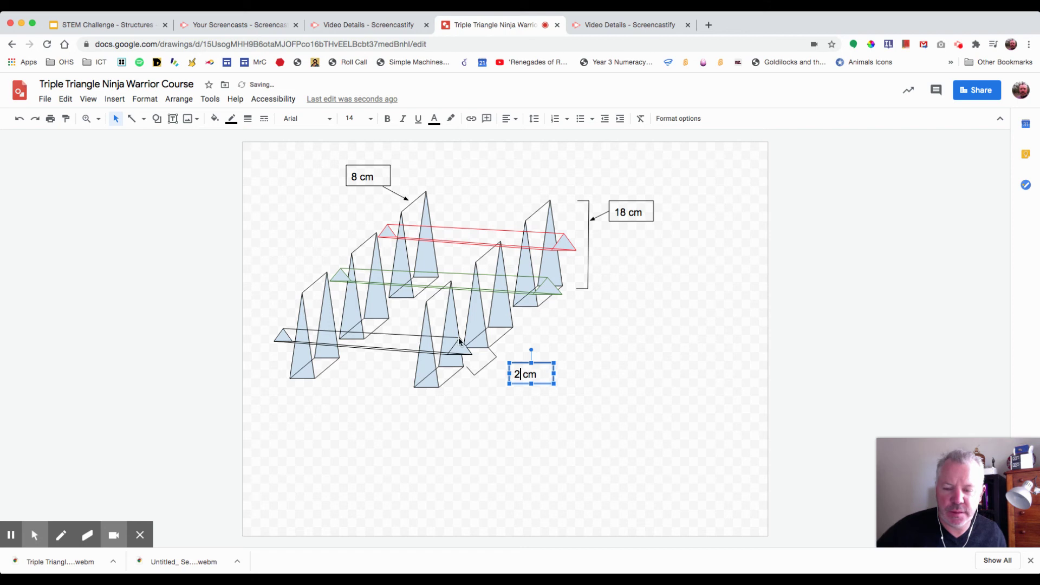
click(132, 118)
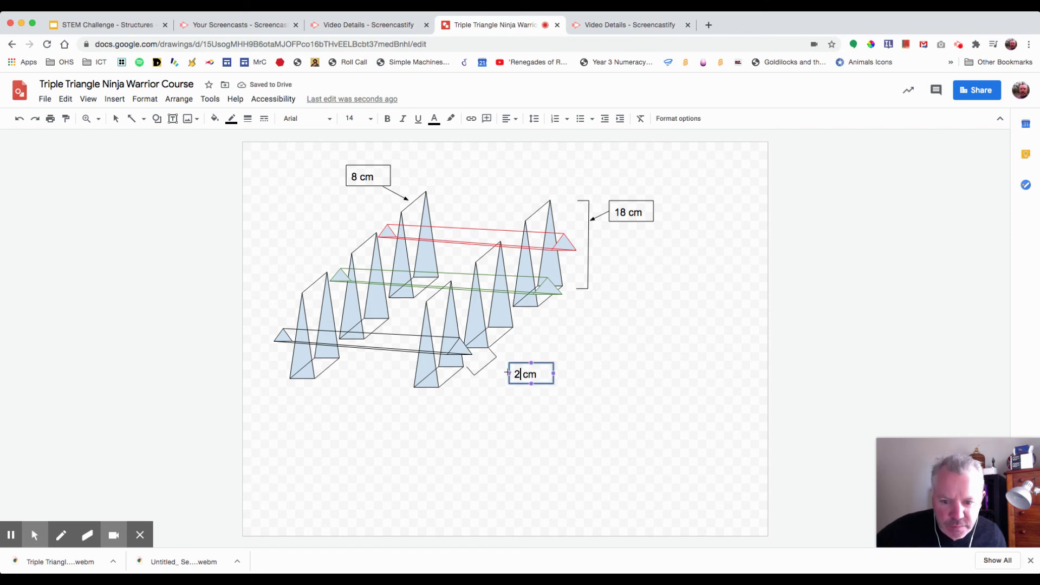
drag(507, 369, 493, 366)
click(652, 365)
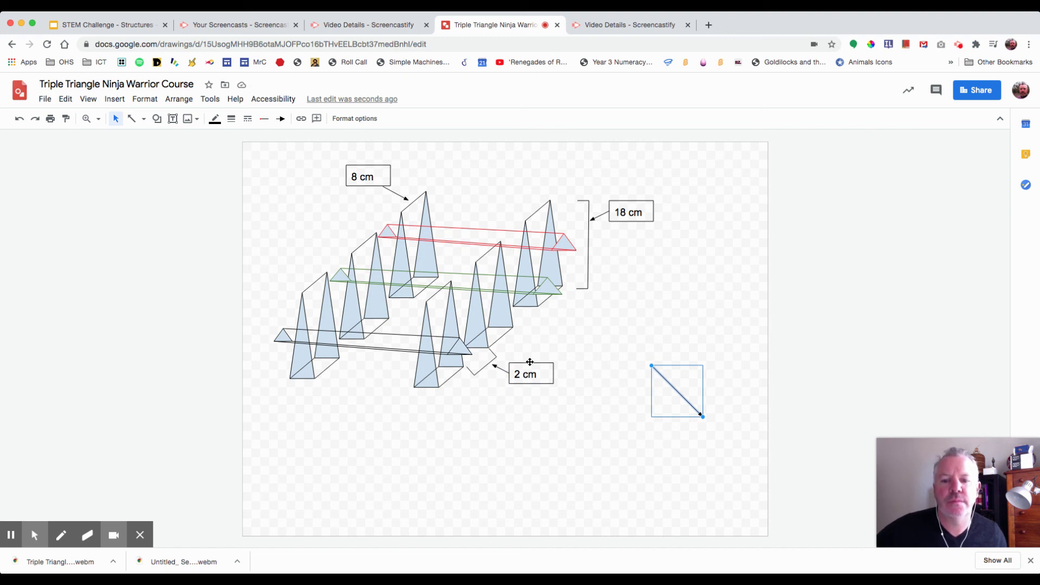
Duplicate the 2 cm label and move the copy up and to the right
drag(570, 379, 479, 363)
click(639, 376)
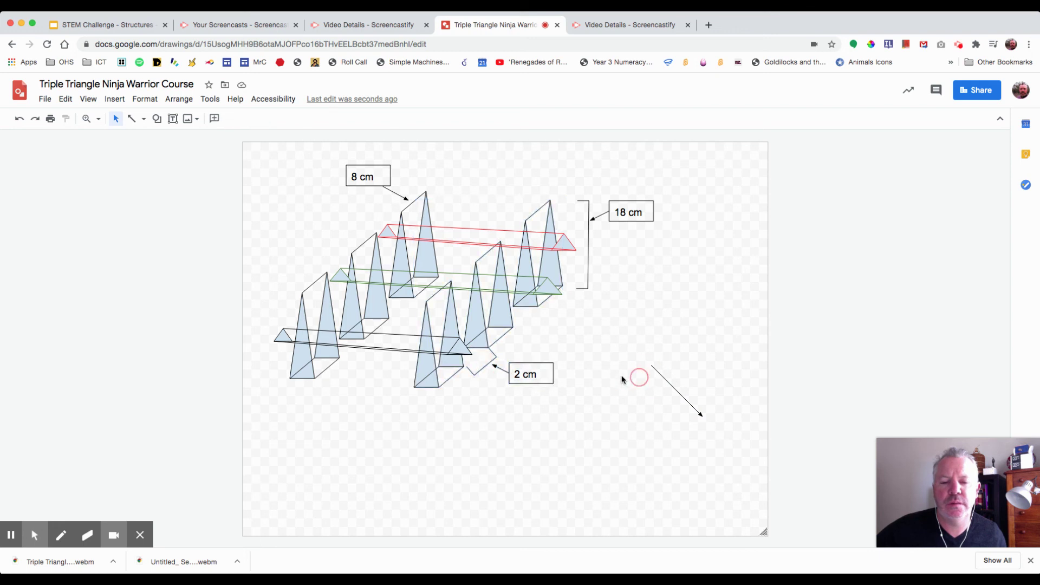
click(542, 378)
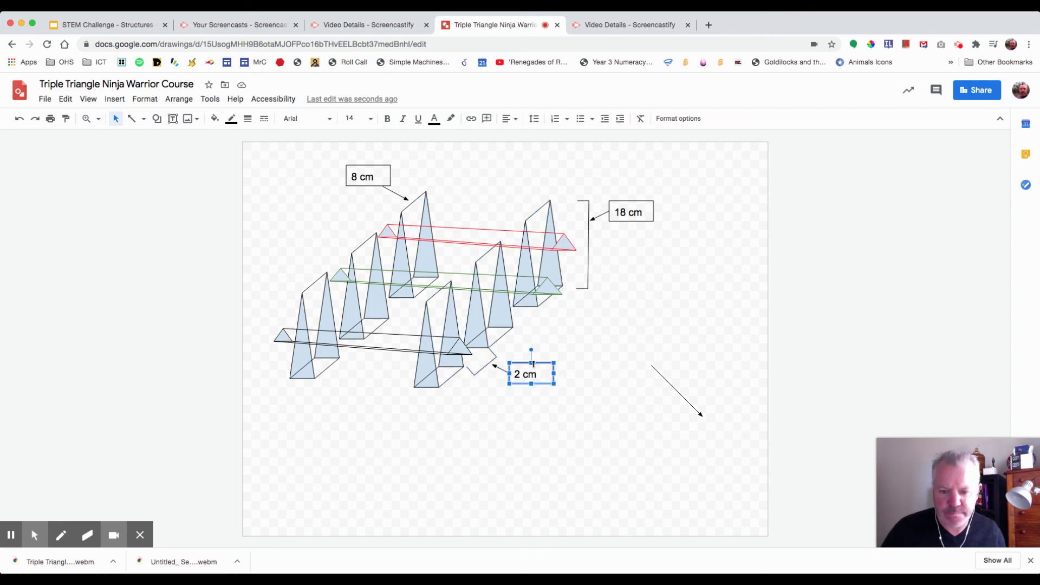
right_click(542, 367)
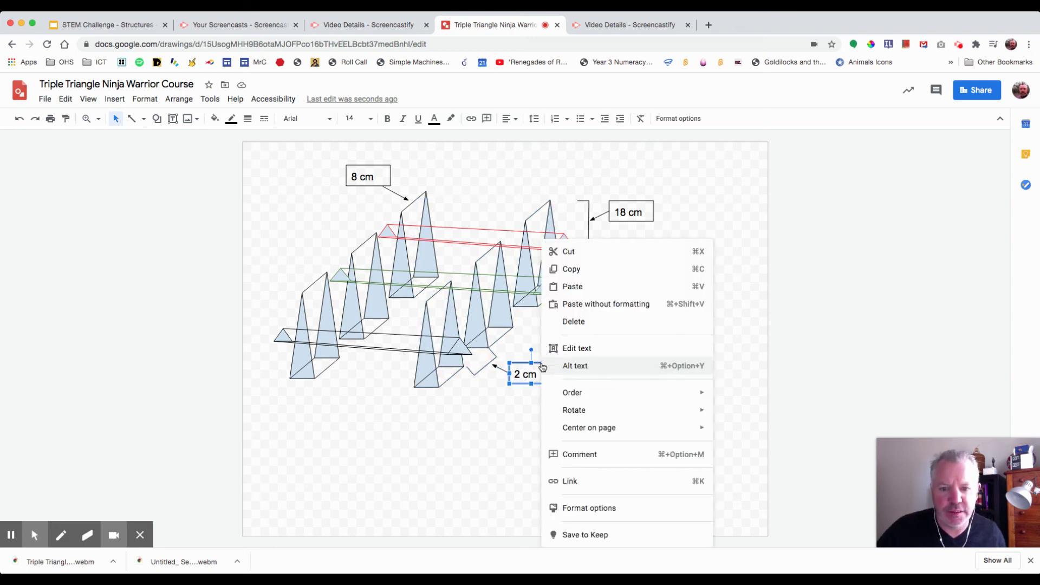
click(569, 270)
right_click(574, 349)
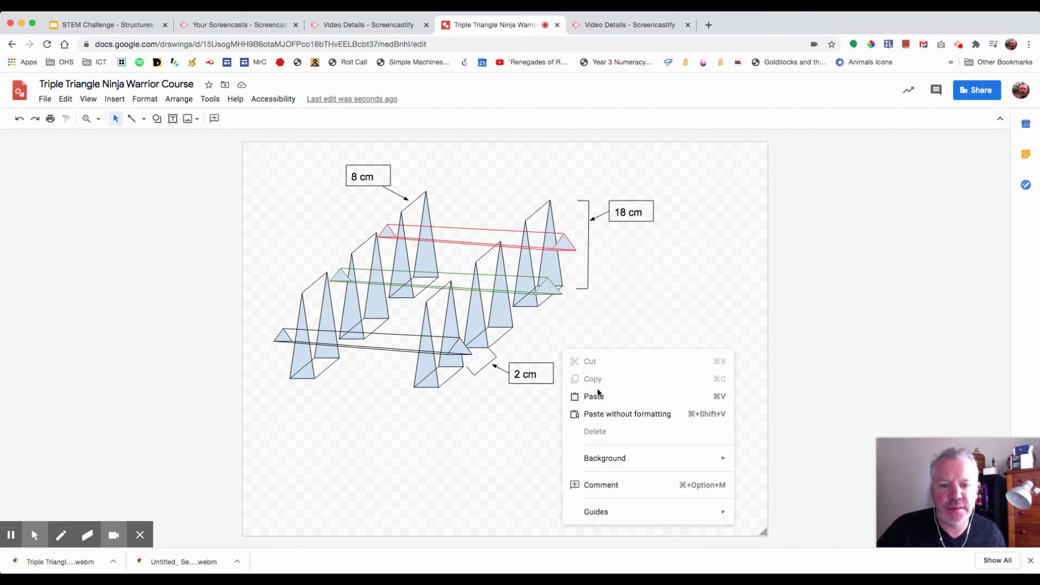
click(595, 396)
drag(555, 373, 585, 340)
Delete the pasted 2 cm copy and the stray diagonal line
click(569, 322)
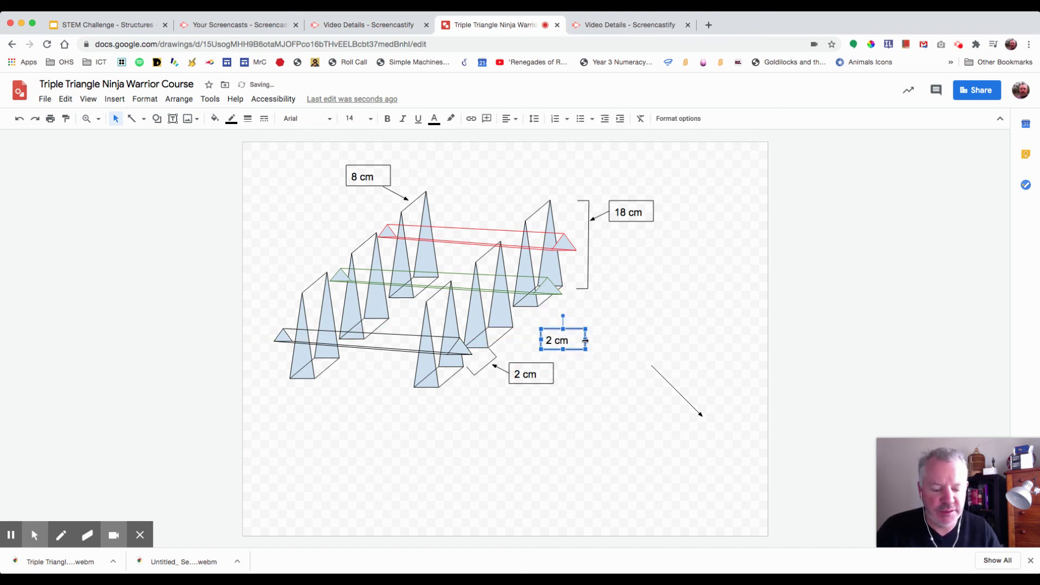
key(Delete)
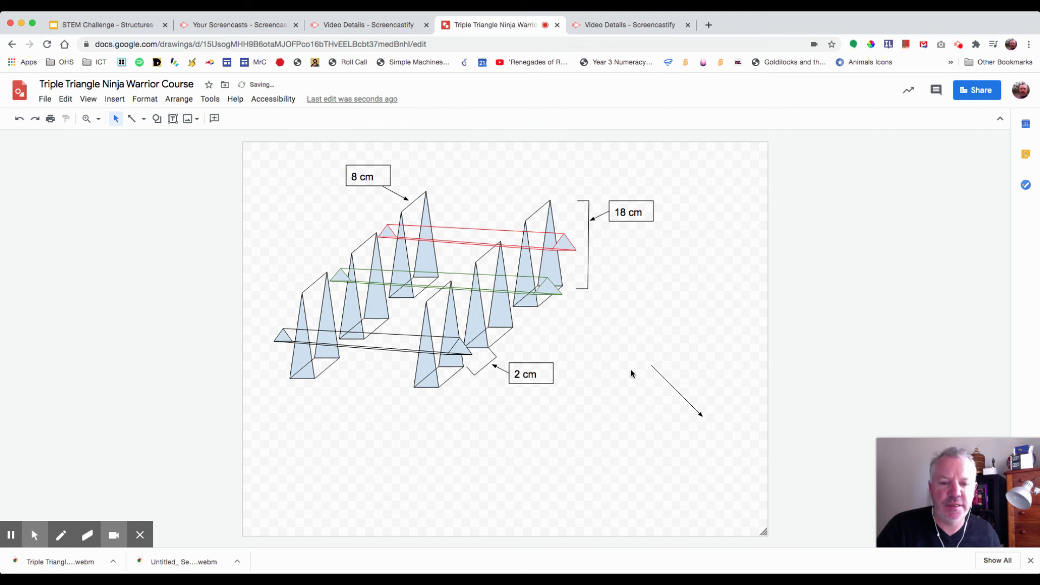
click(661, 376)
key(Delete)
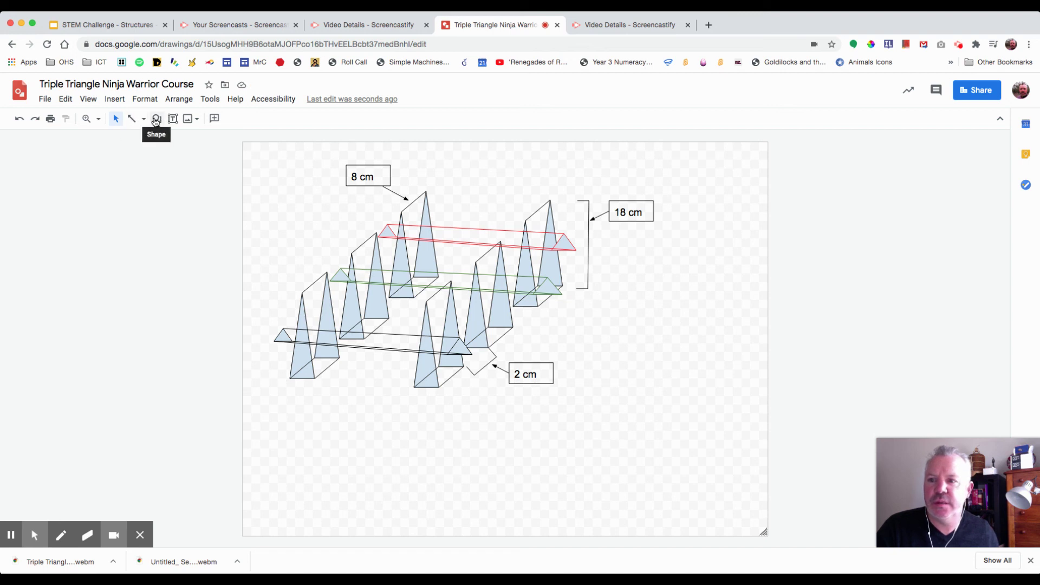
Draw a large parallelogram over the whole course and widen it to the left
click(157, 118)
mouse_move(167, 141)
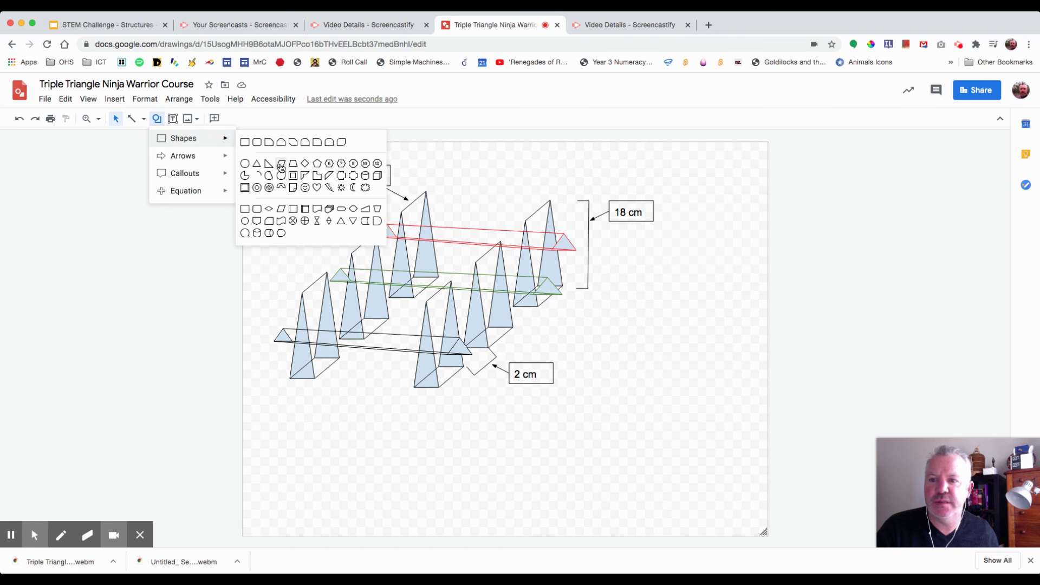
click(281, 165)
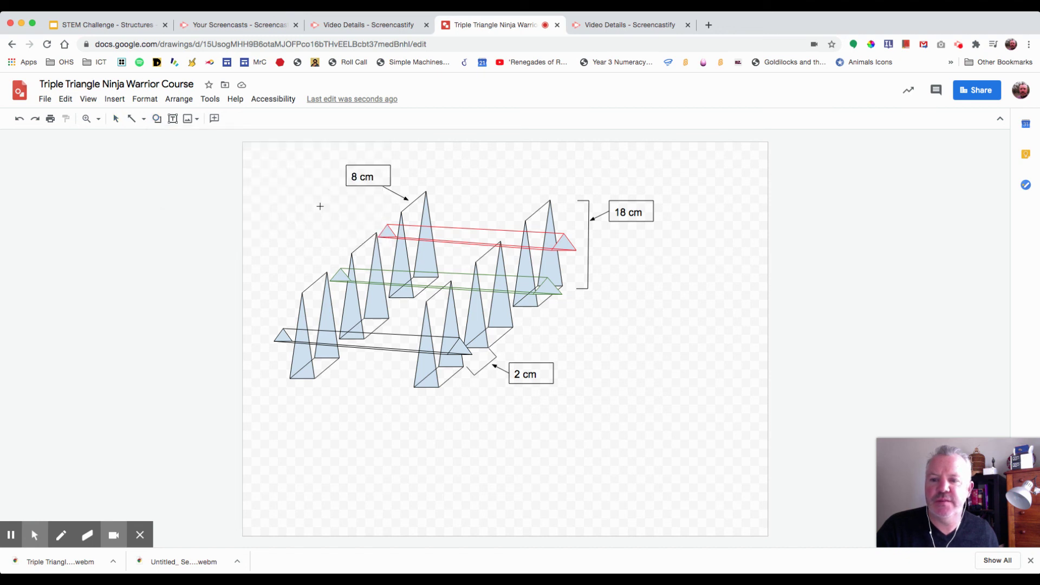
mouse_move(314, 192)
mouse_down()
mouse_move(265, 387)
mouse_move(720, 466)
mouse_move(776, 421)
mouse_move(691, 383)
mouse_move(679, 408)
mouse_up()
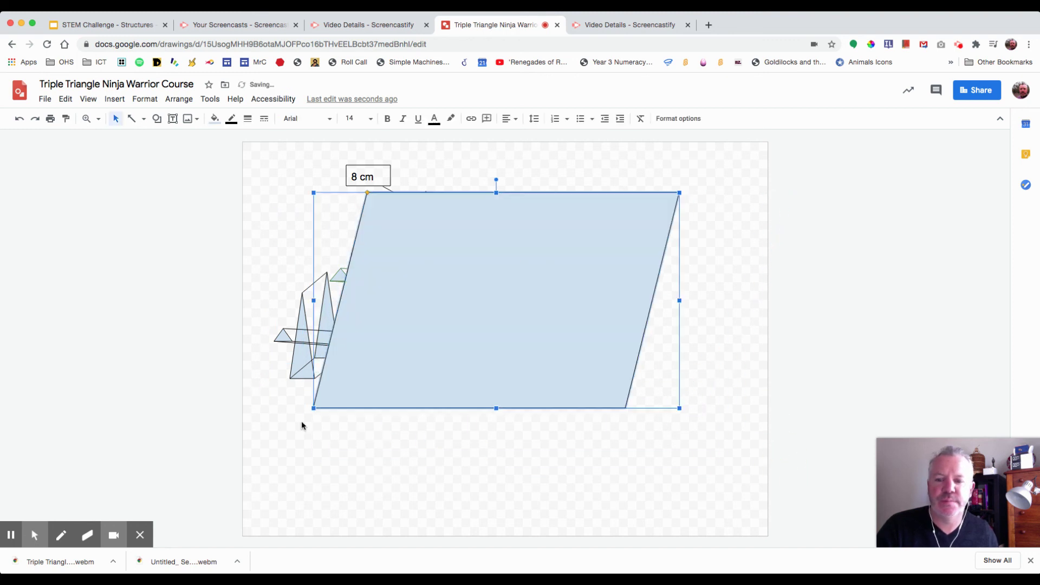
drag(313, 301, 247, 299)
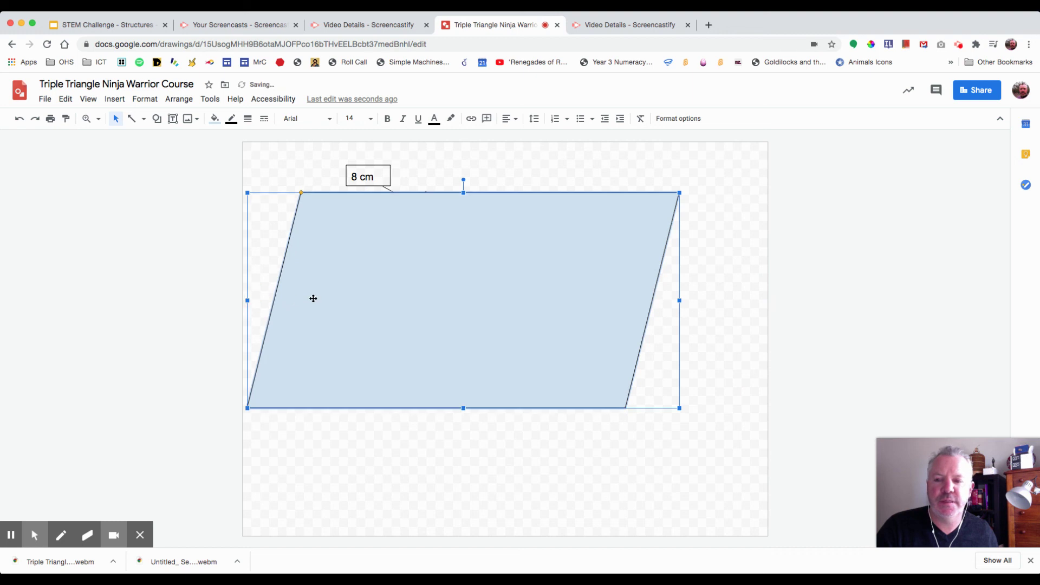
Fill the parallelogram with light grey and send it behind the course
click(215, 118)
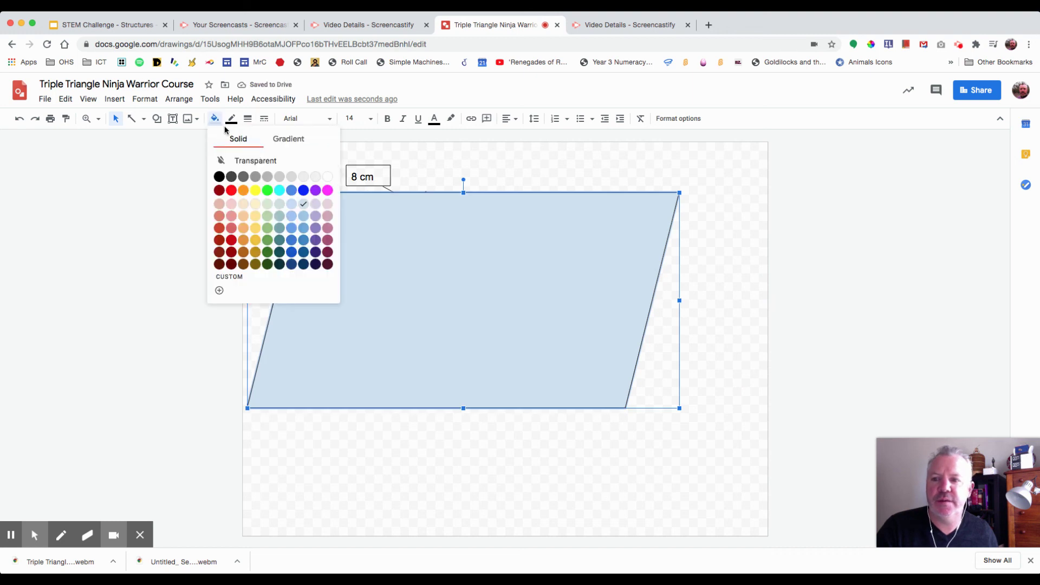
click(303, 179)
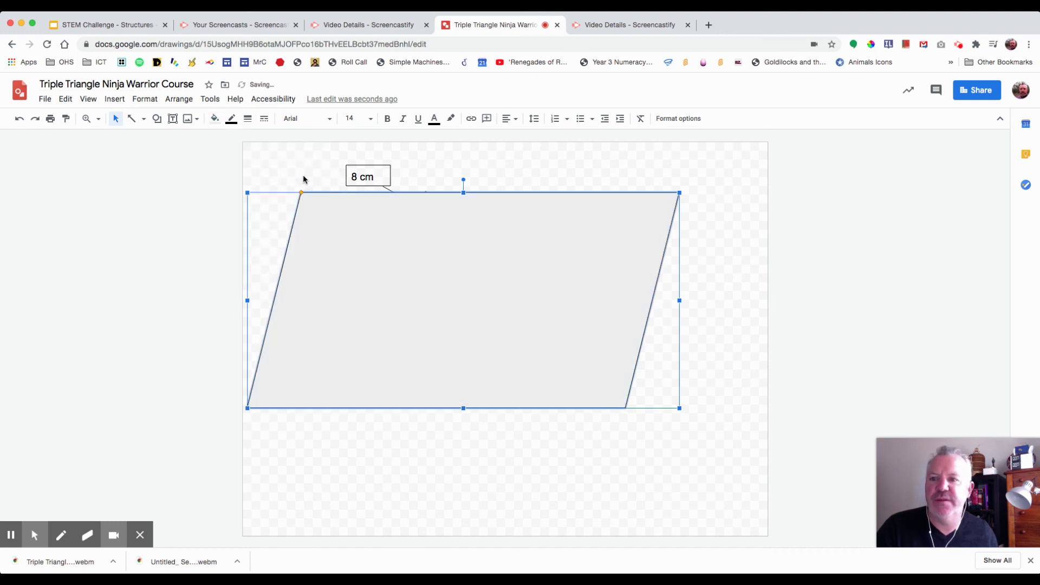
click(214, 118)
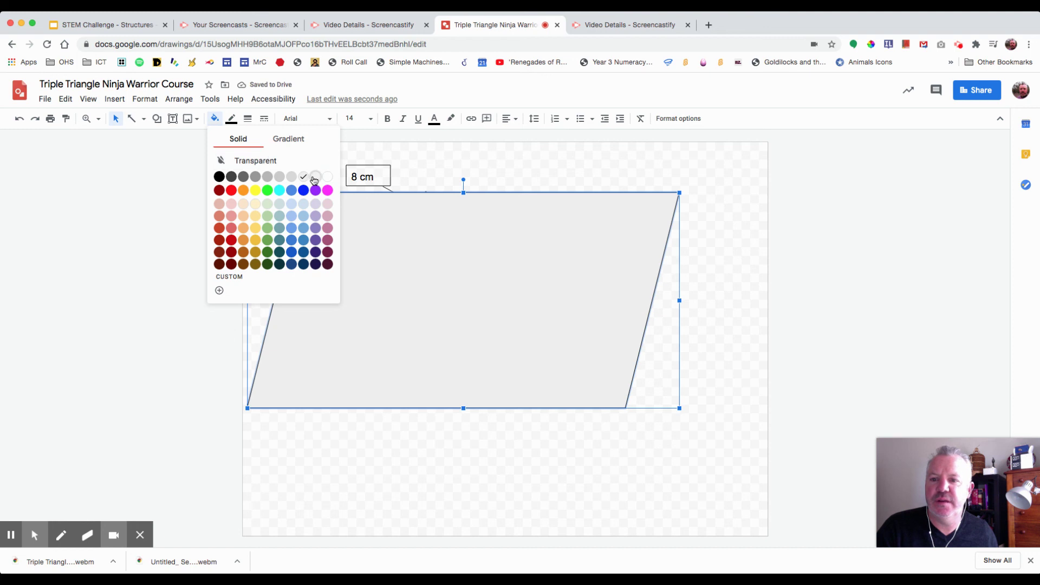
click(314, 178)
click(179, 99)
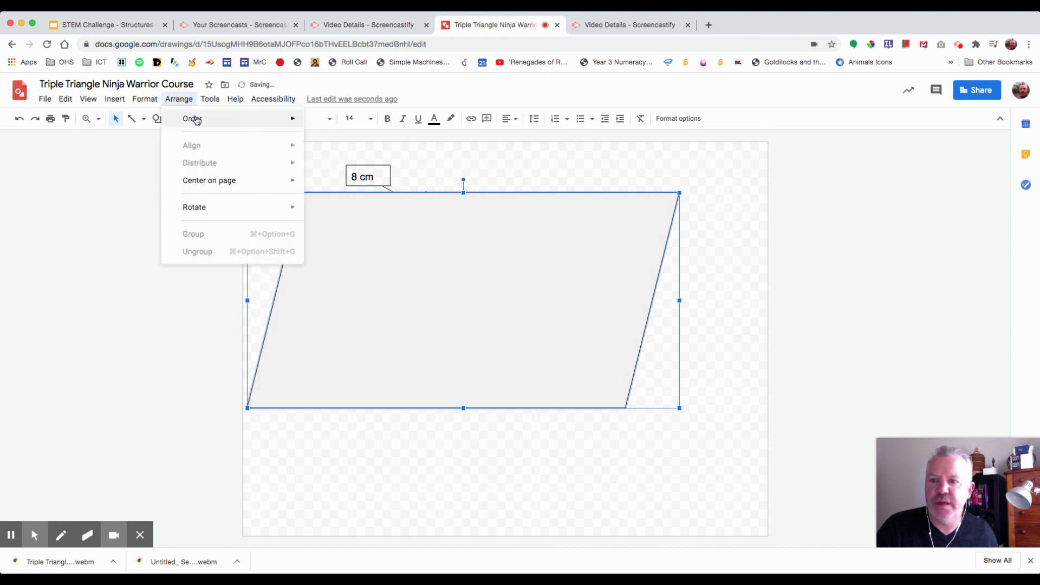
mouse_move(196, 120)
click(349, 174)
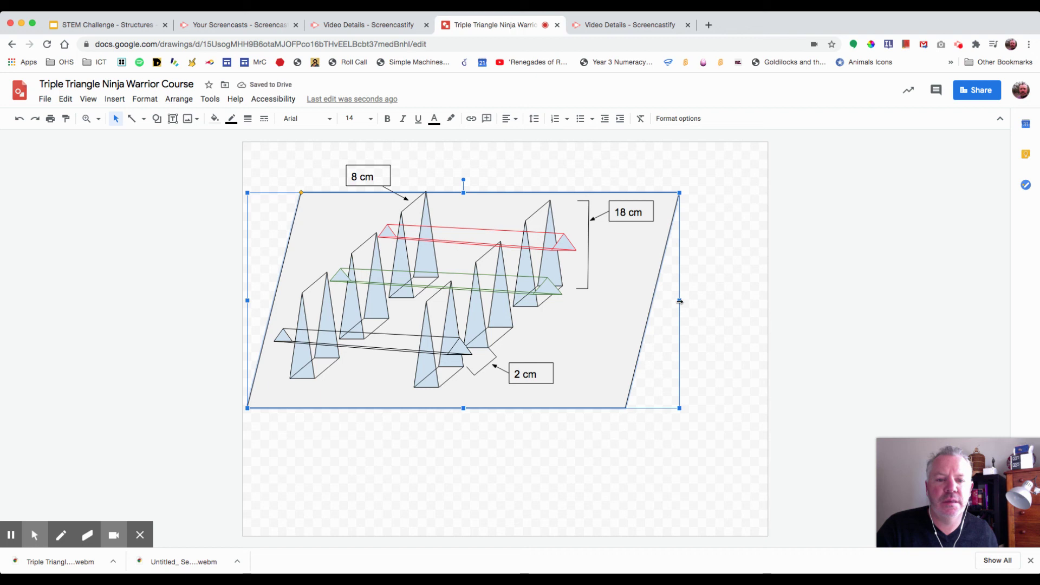
Narrow the grey parallelogram and steepen its slant so it fits beneath the triangles
mouse_move(679, 300)
mouse_down()
mouse_move(601, 297)
mouse_move(609, 299)
mouse_up()
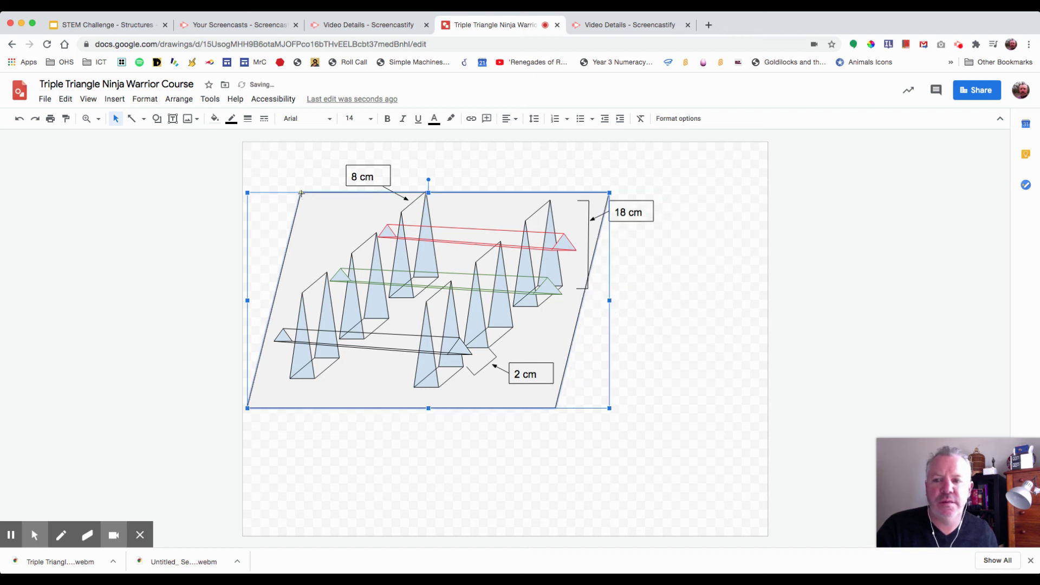
drag(301, 194, 361, 200)
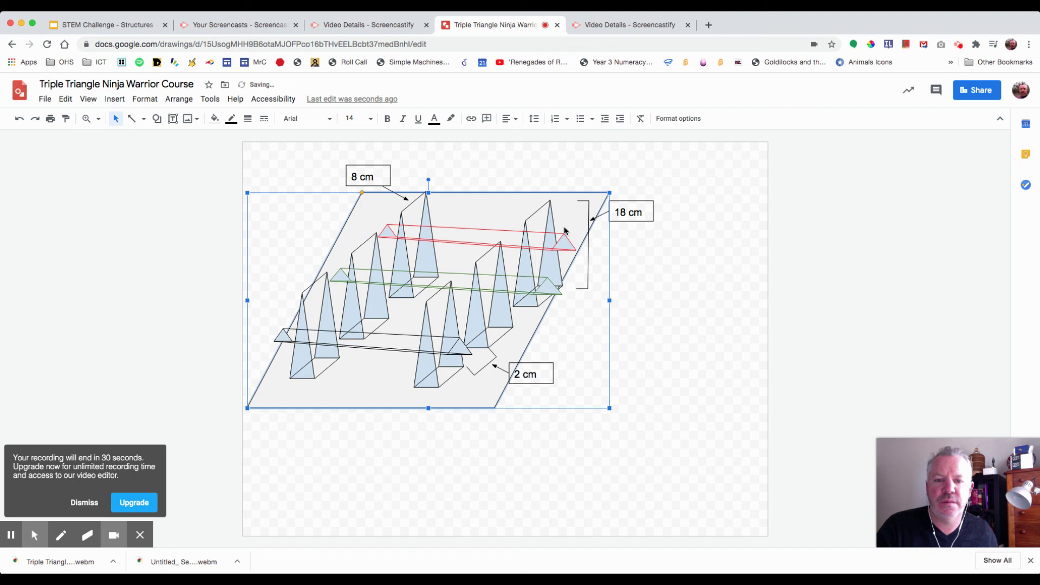
drag(609, 300, 623, 300)
click(644, 306)
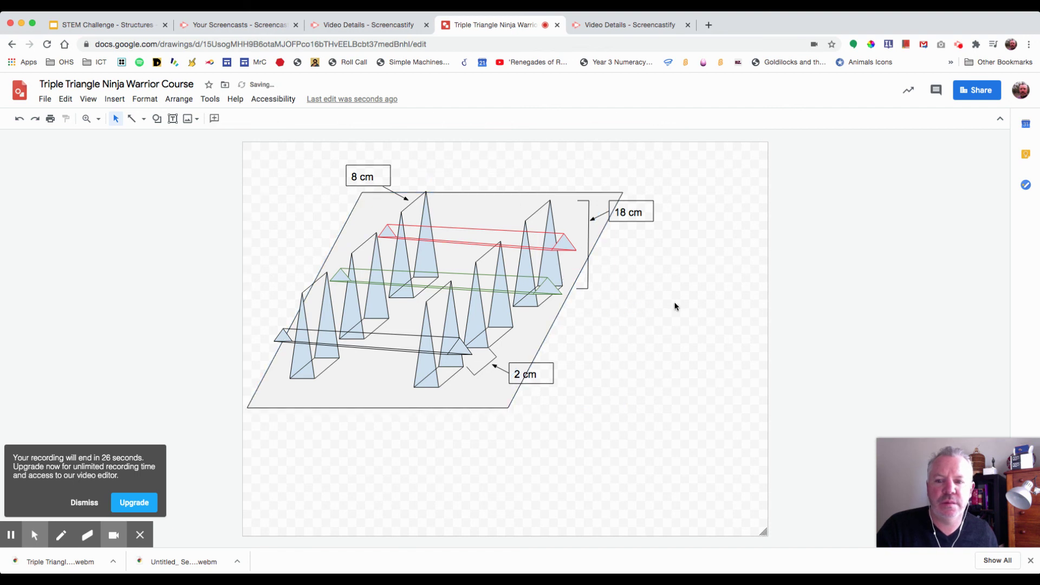
Give the grey parallelogram base a thick 8px outline
click(457, 408)
click(250, 118)
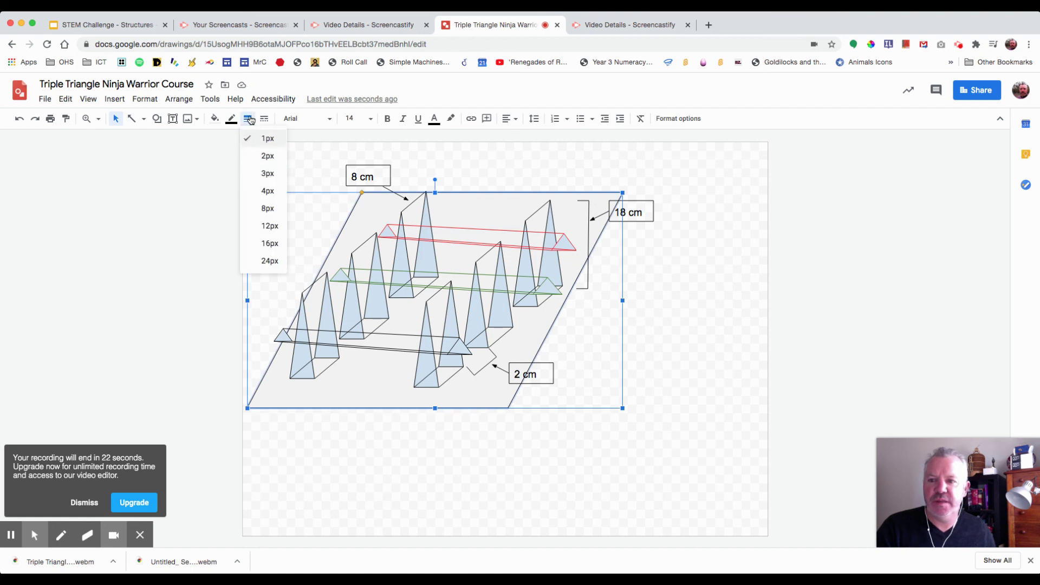
click(263, 209)
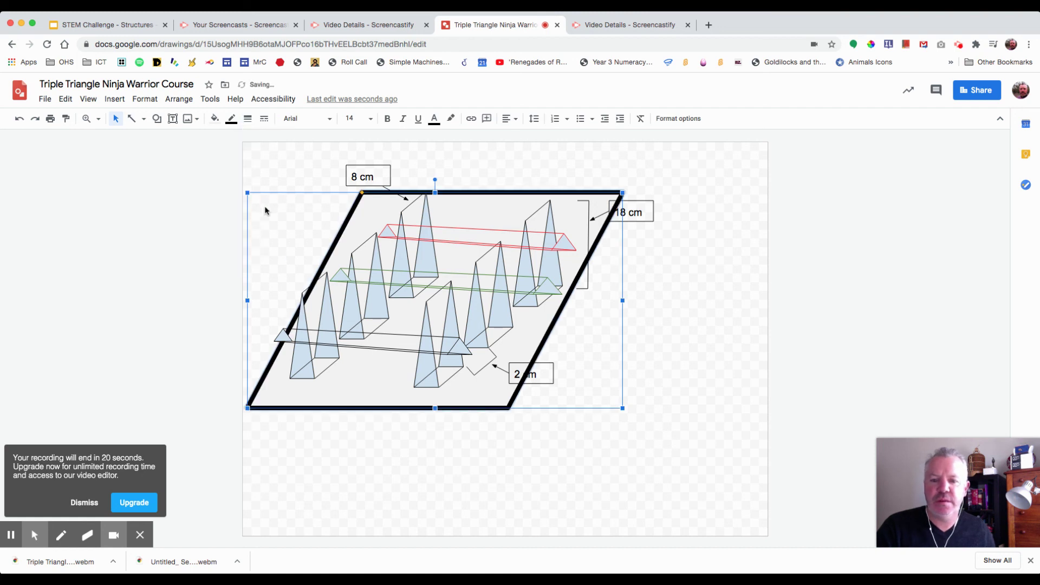
click(804, 274)
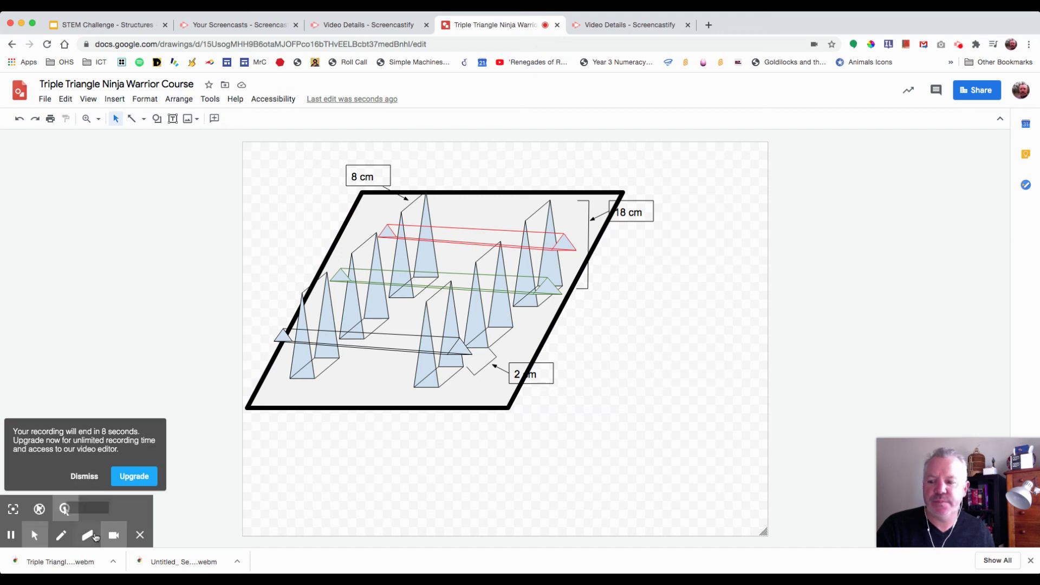
click(10, 536)
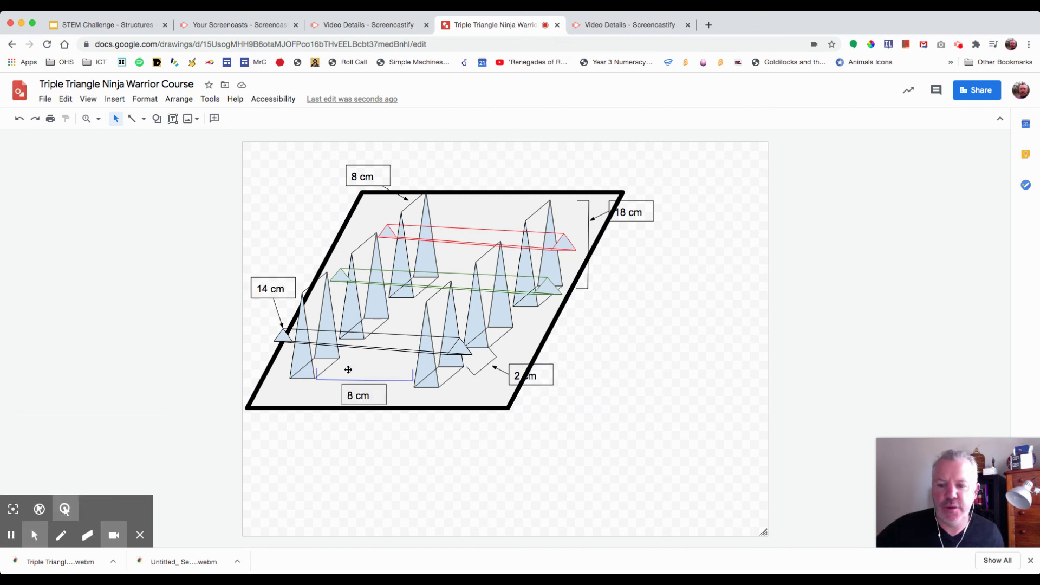